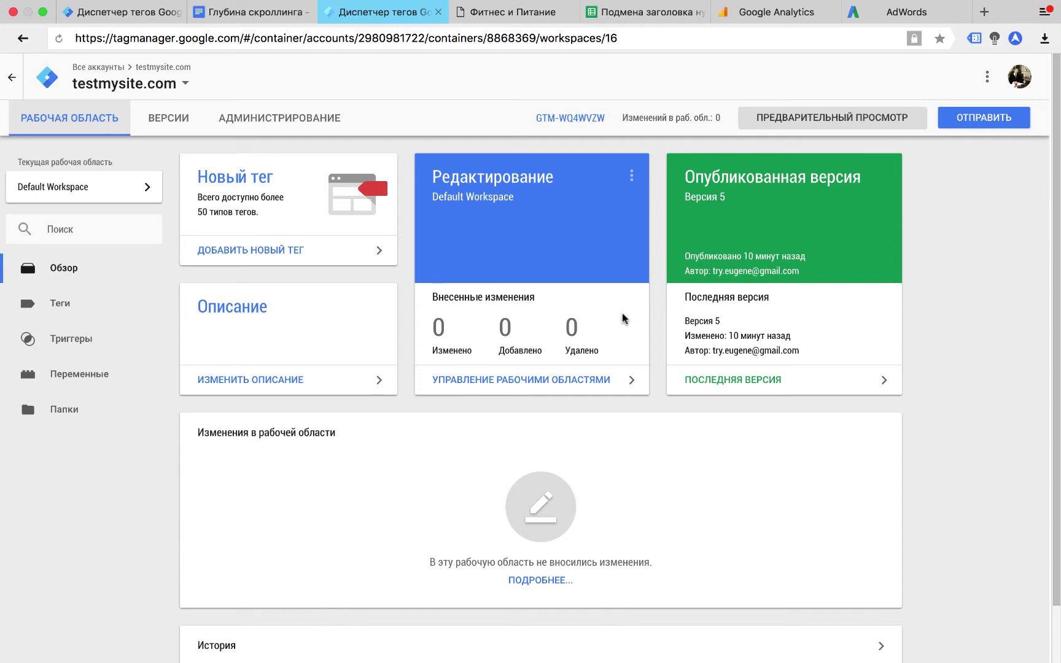
- Enable the Scroll Depth Threshold built-in variable in the testmysite.com container
left_click(91, 374)
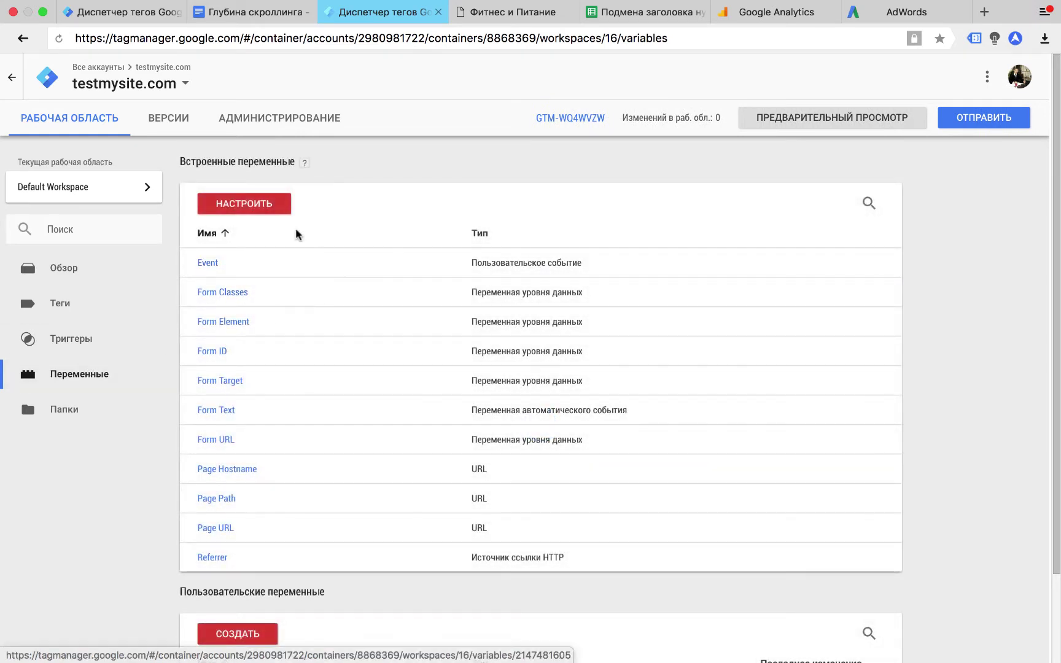
left_click(270, 200)
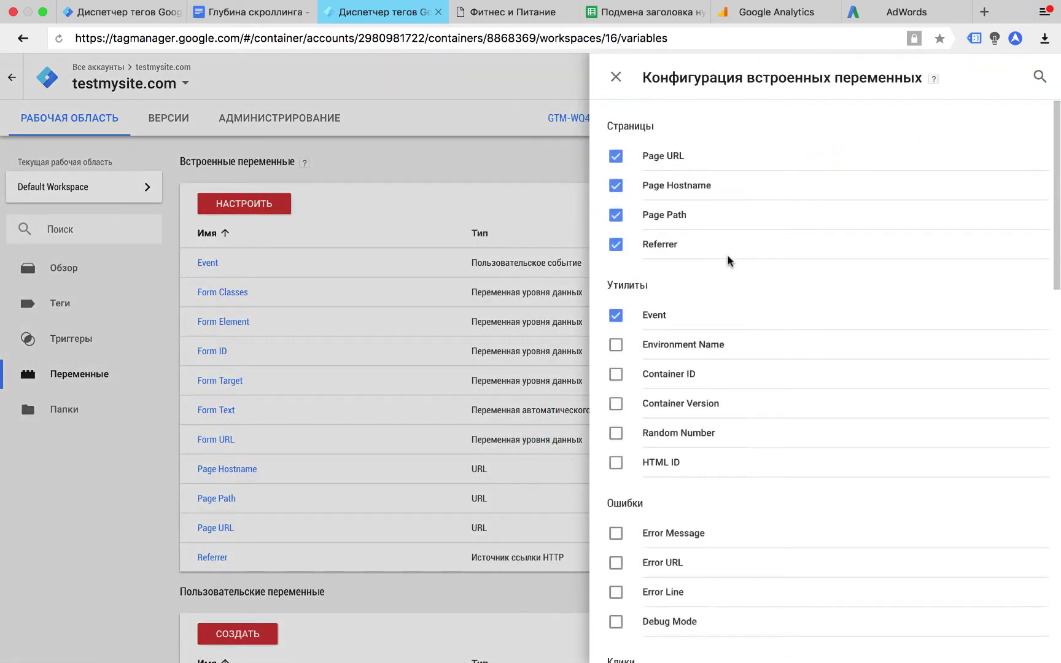
scroll(727, 254, "down", 15)
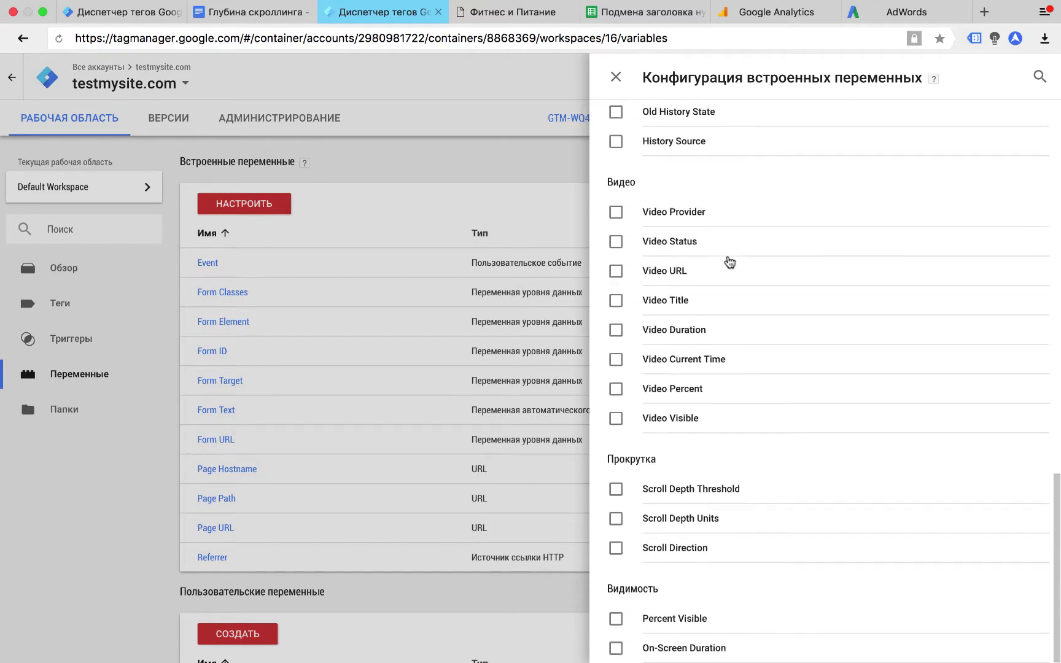
left_click(620, 490)
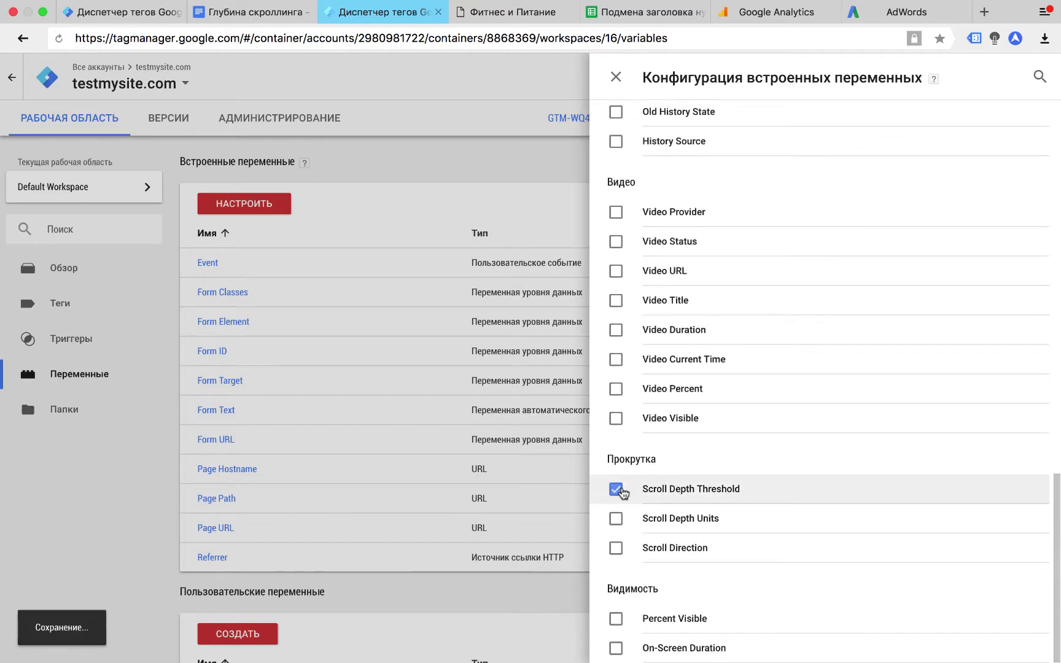
left_click(615, 78)
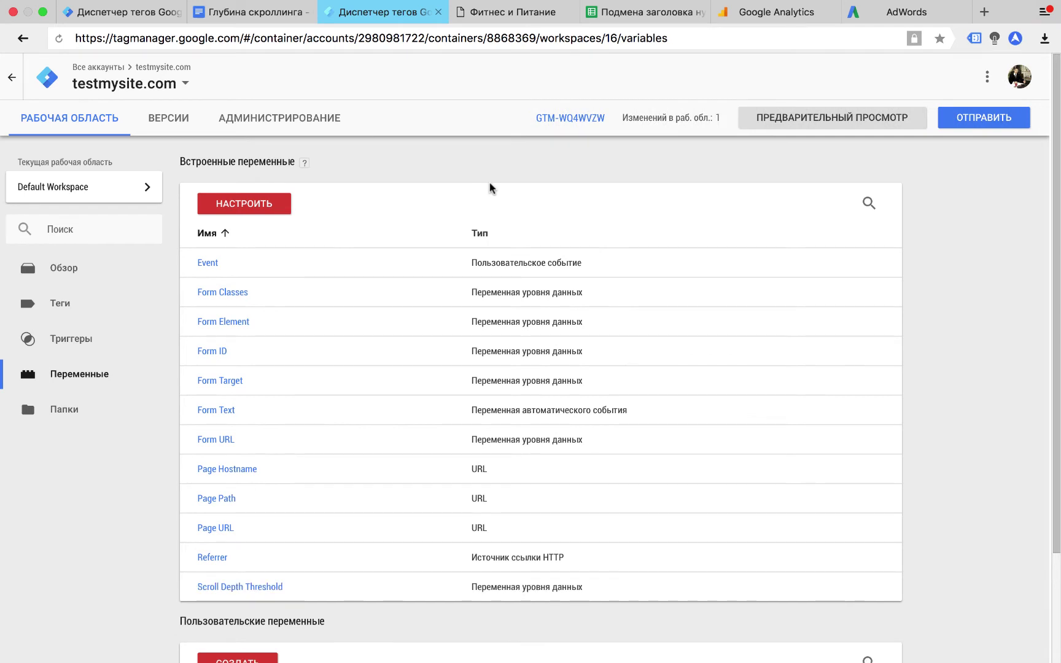
- Create a new trigger of the type Глубина прокрутки (scroll depth)
left_click(75, 337)
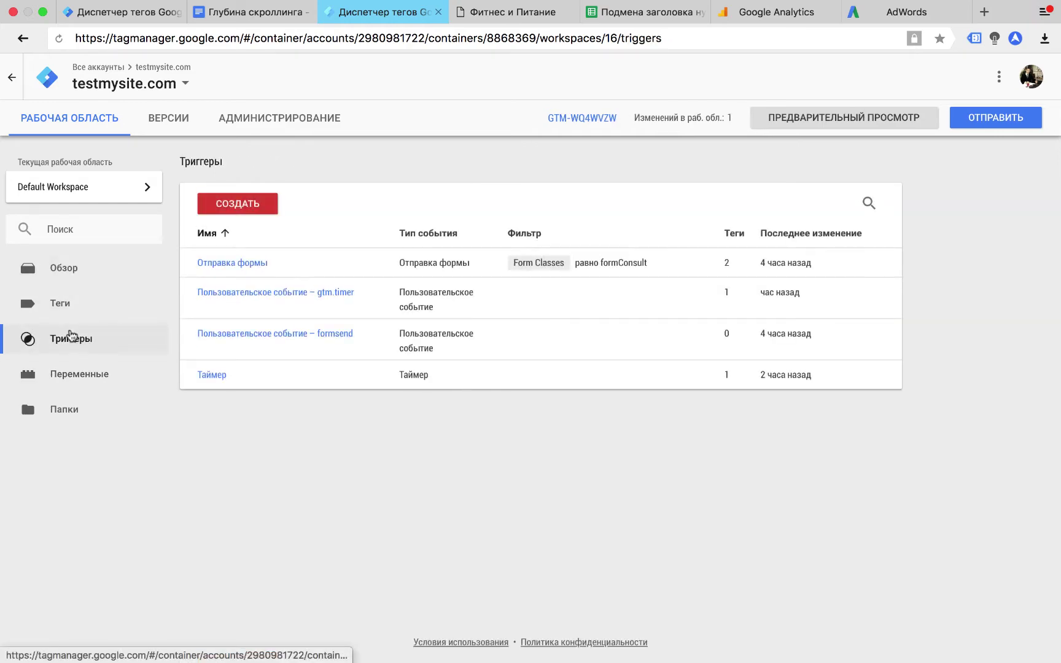
left_click(247, 209)
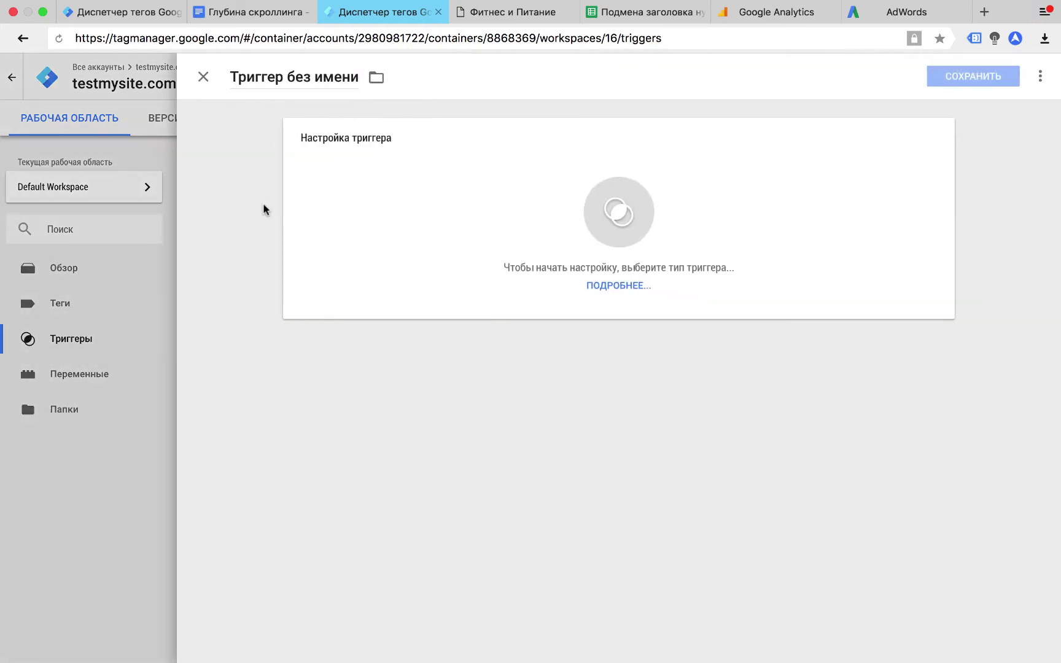
left_click(510, 206)
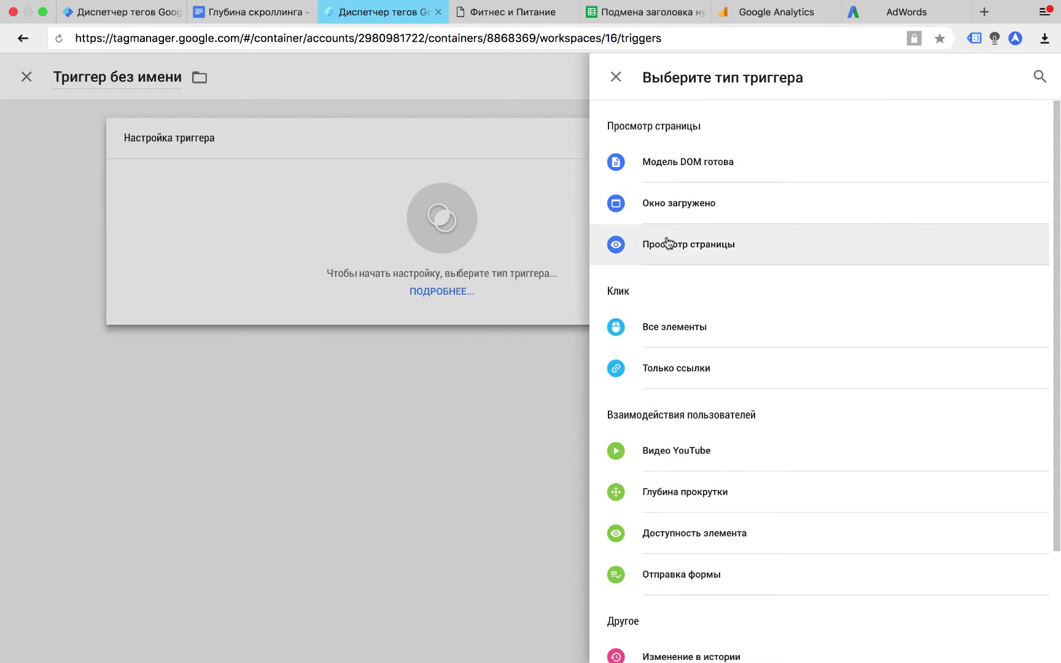
scroll(668, 241, "down", 3)
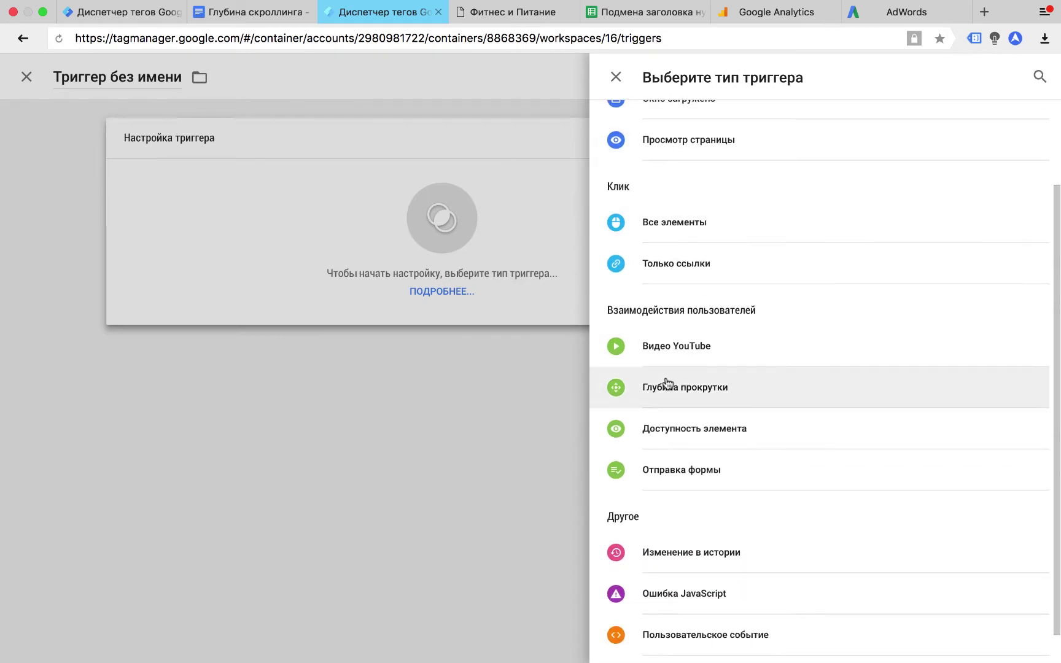
left_click(668, 320)
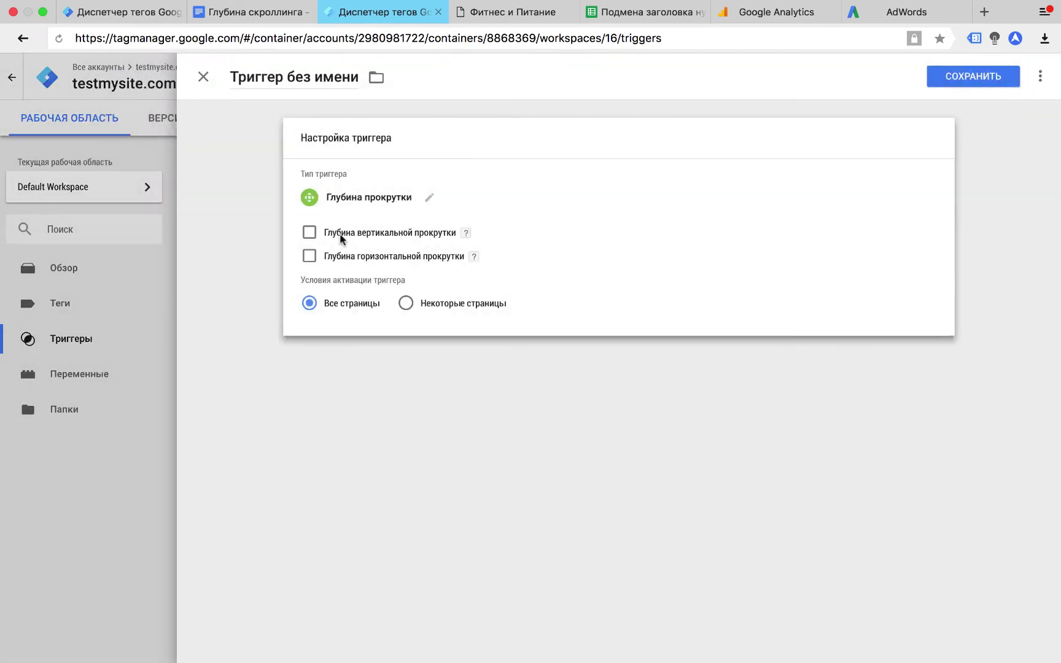
- Enable vertical scroll depth for the trigger with the percentages 75, 100
left_click(311, 233)
left_click(383, 282)
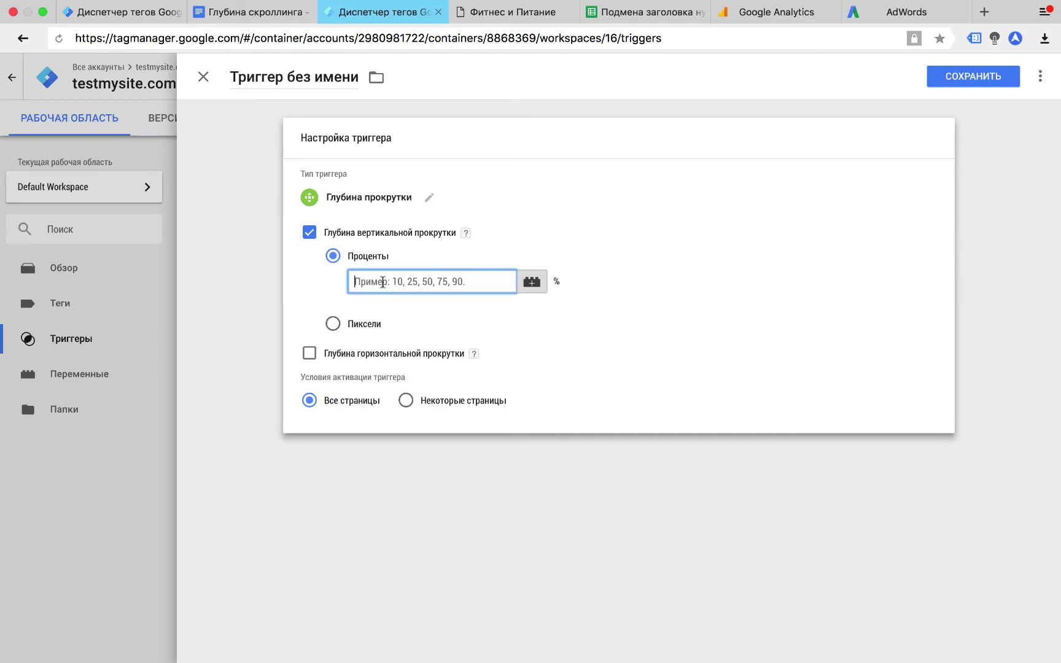
type("75, 100")
- Save the new scroll depth trigger and complete its name
left_click(979, 78)
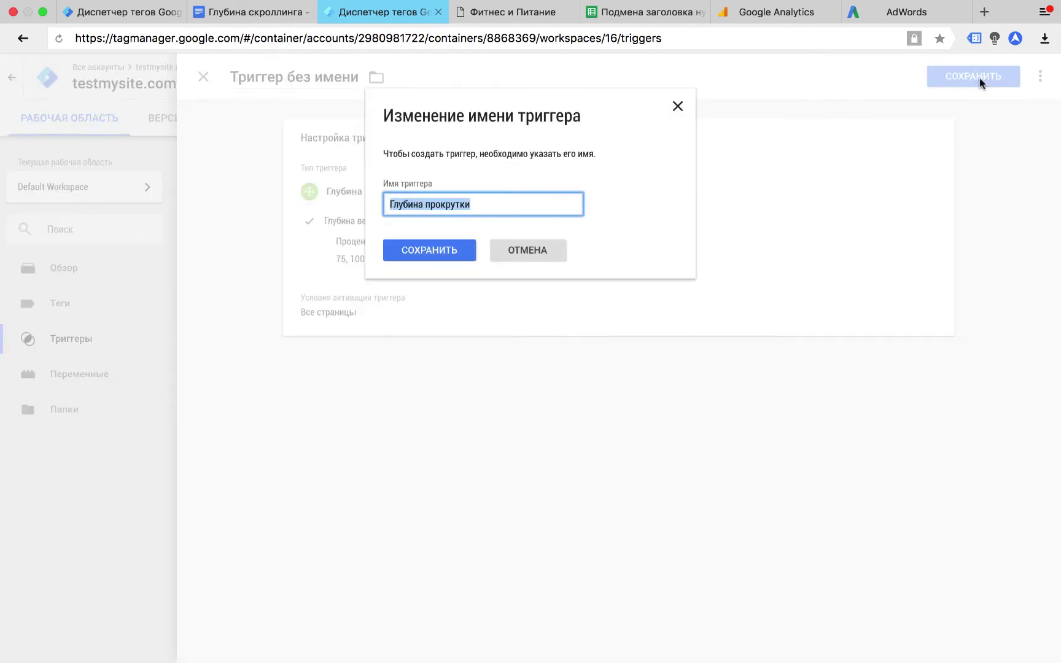
left_click(547, 207)
left_click(521, 226)
type(", 100")
left_click(450, 254)
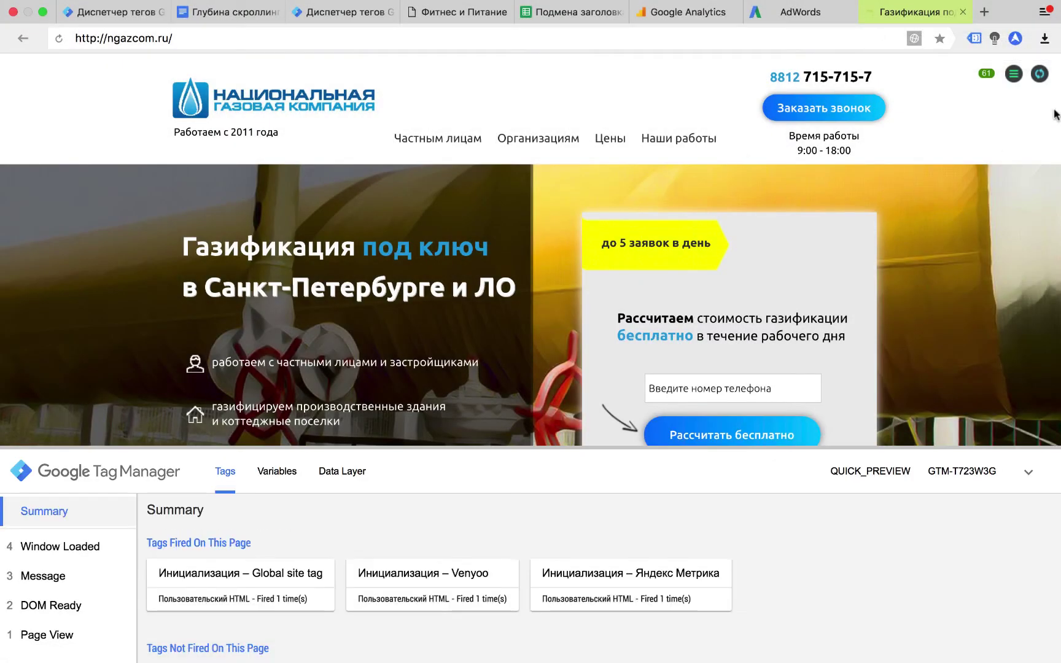
- Scroll down the ngazcom.ru preview page to fire gtm.scrollDepth and examine the event's threshold, units and direction in its data layer
left_click_drag(1054, 115, 1049, 428)
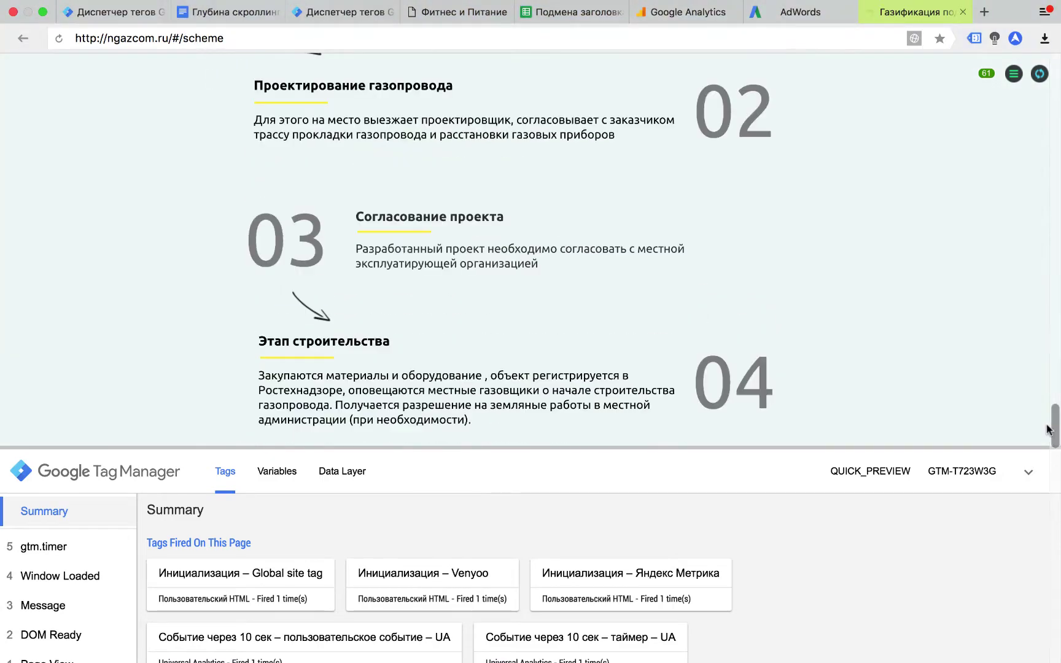
scroll(1029, 335, "down", 20)
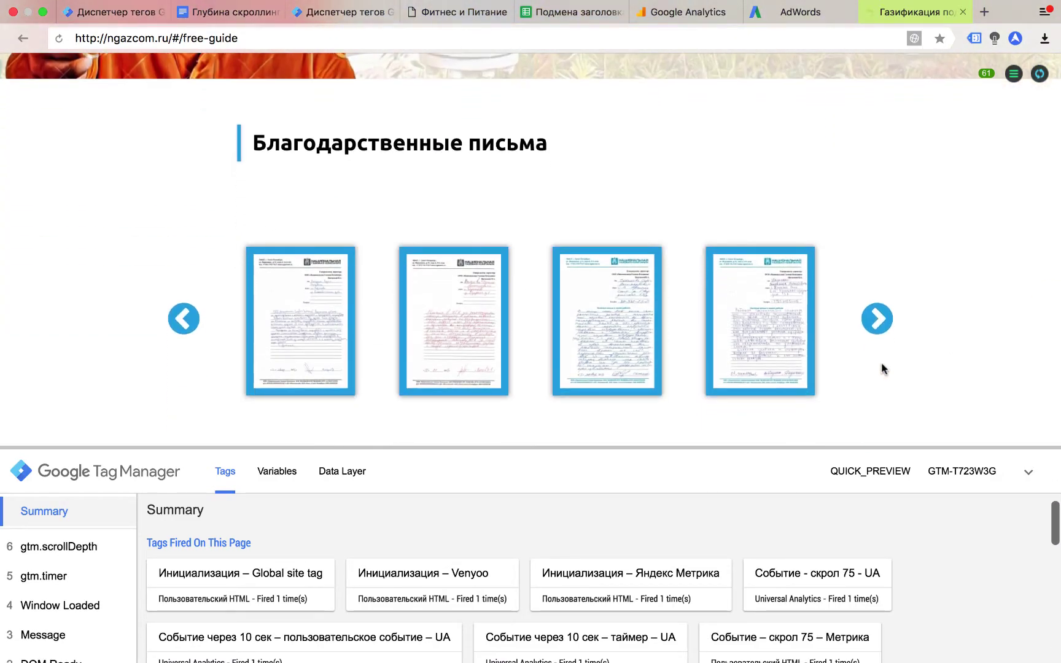
left_click(98, 546)
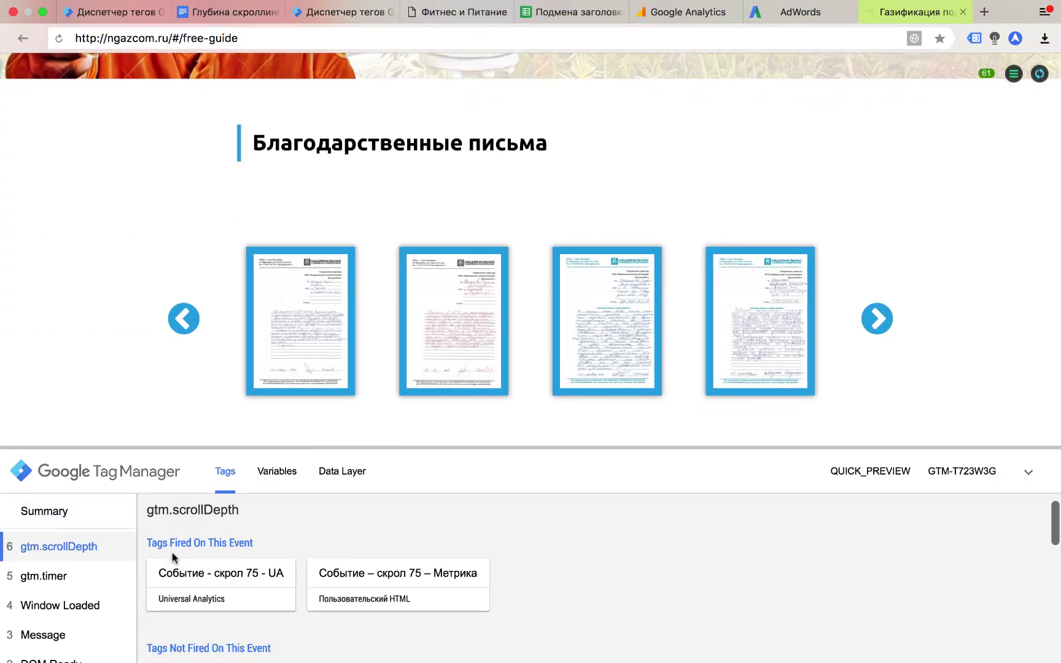
left_click(361, 472)
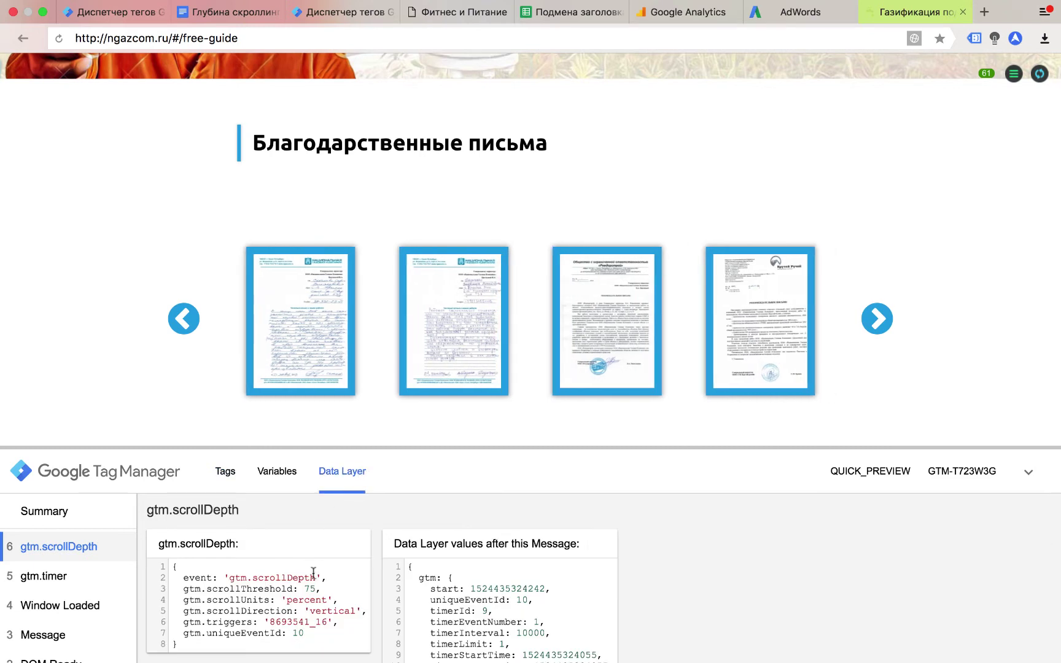
left_click_drag(230, 578, 355, 611)
- Scroll the preview page back up and down again to check whether the scroll depth event fires repeatedly
scroll(548, 403, "up", 15)
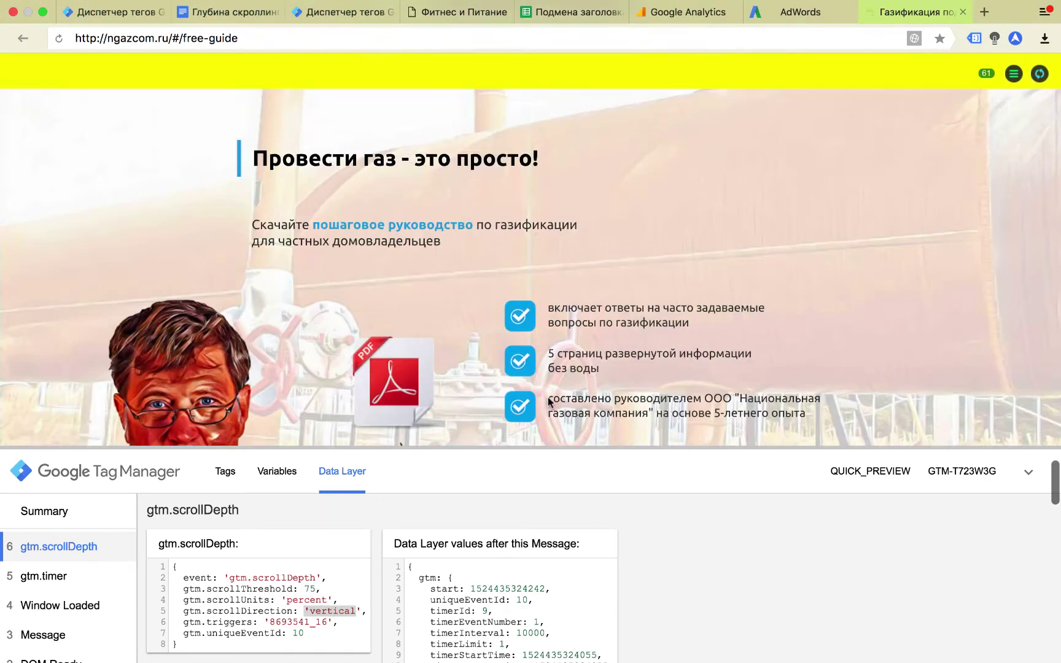
scroll(548, 400, "up", 10)
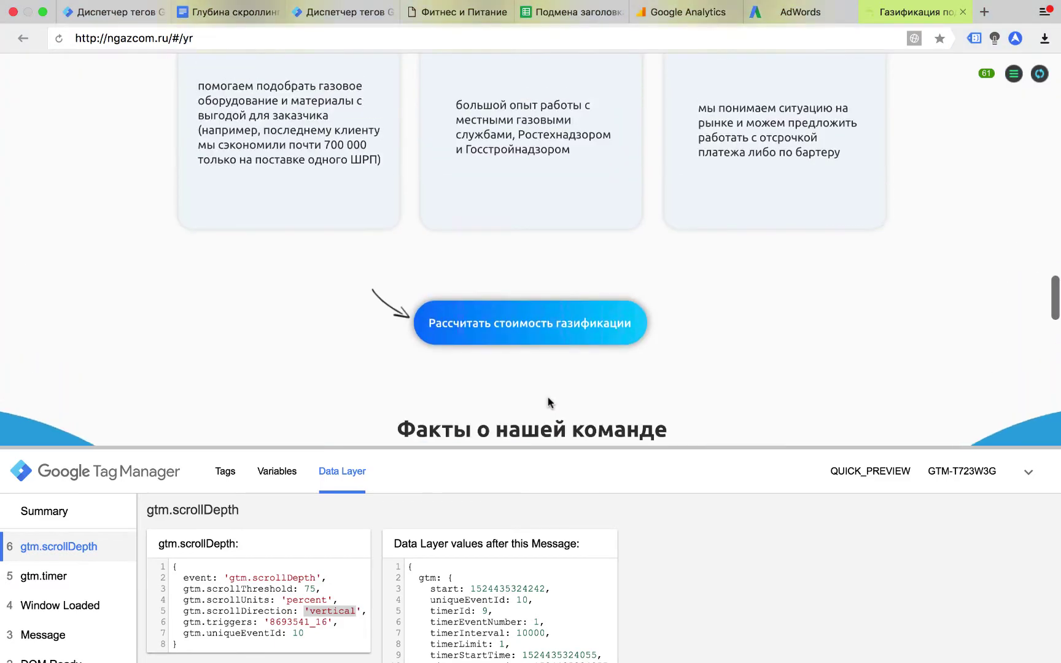
scroll(734, 296, "down", 20)
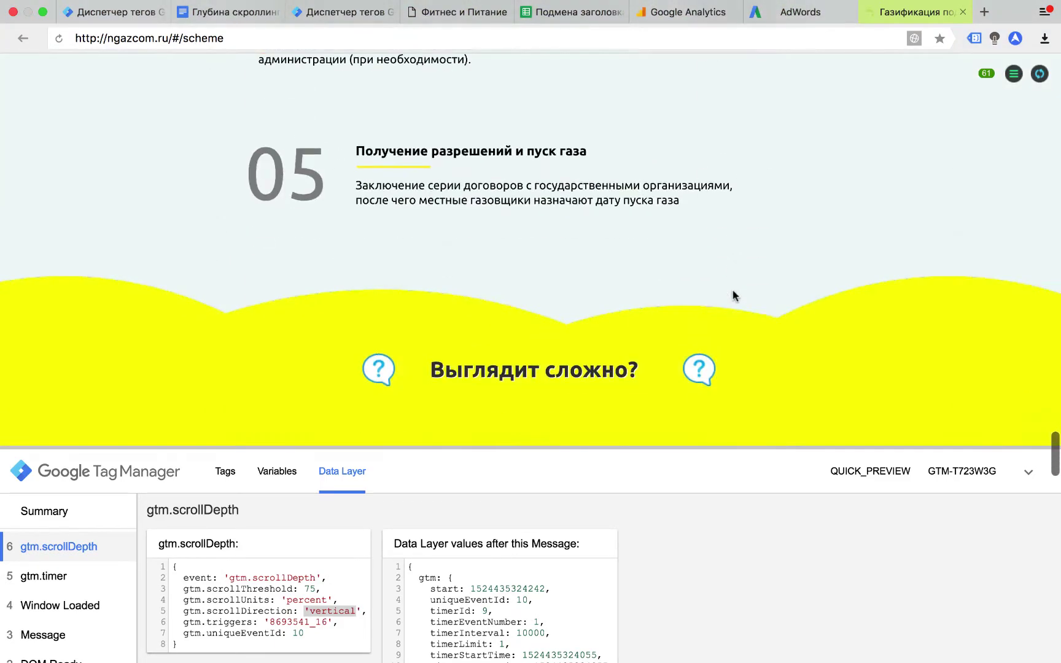
scroll(734, 294, "down", 20)
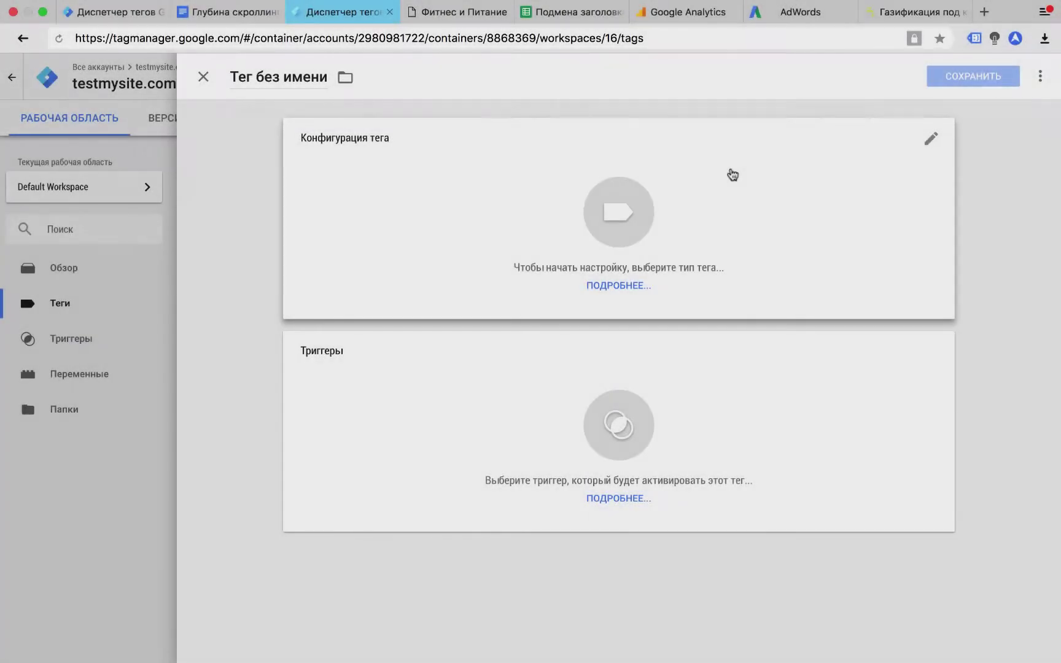
- Configure the new tag as Universal Analytics with the tracking type Событие (event)
left_click(731, 174)
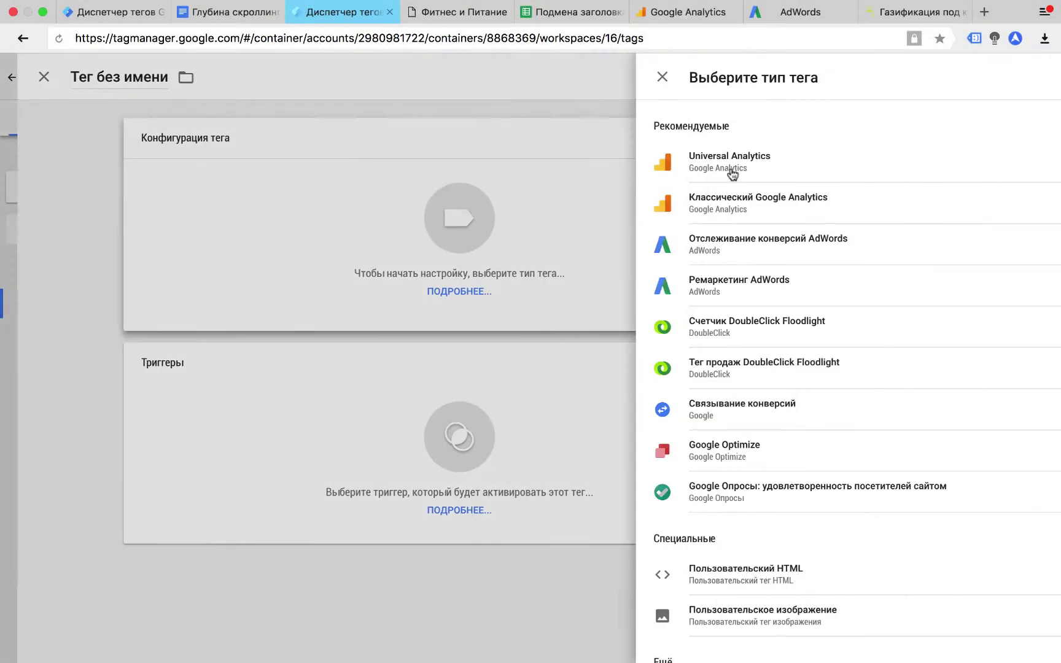
left_click(777, 172)
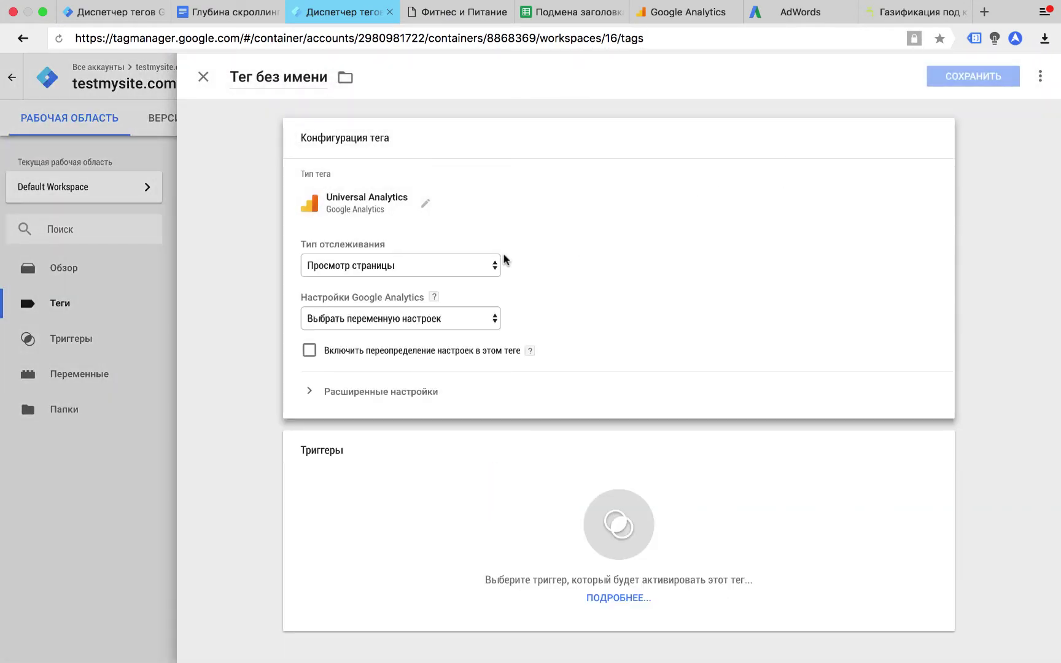
left_click(474, 266)
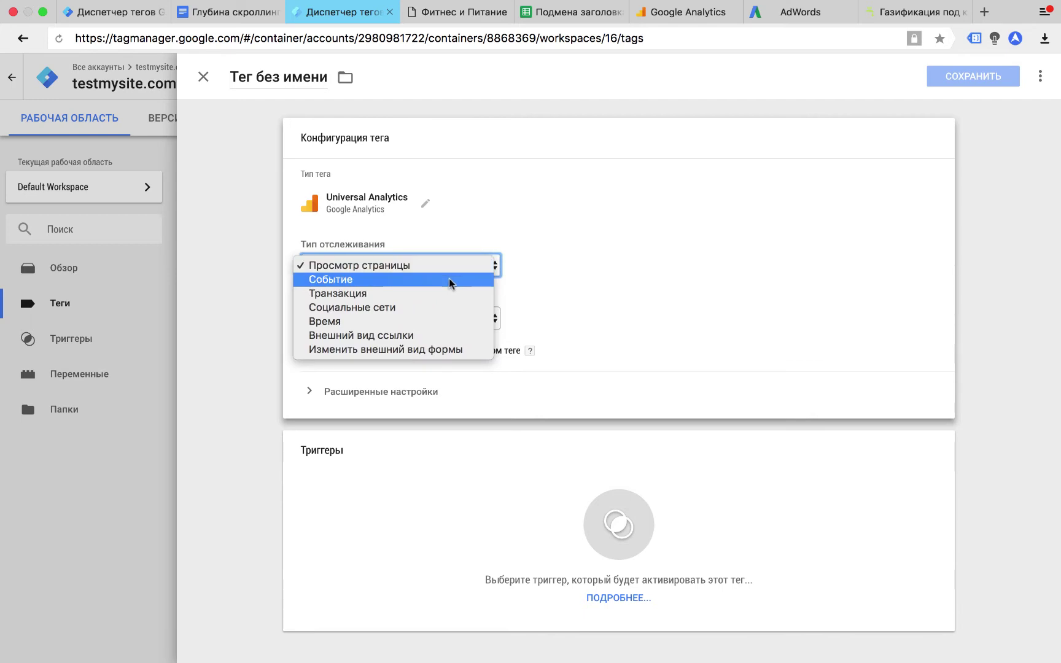
left_click(449, 277)
- Set the event category to scroll and the action to the {{Scroll Depth Threshold}} variable
left_click(417, 331)
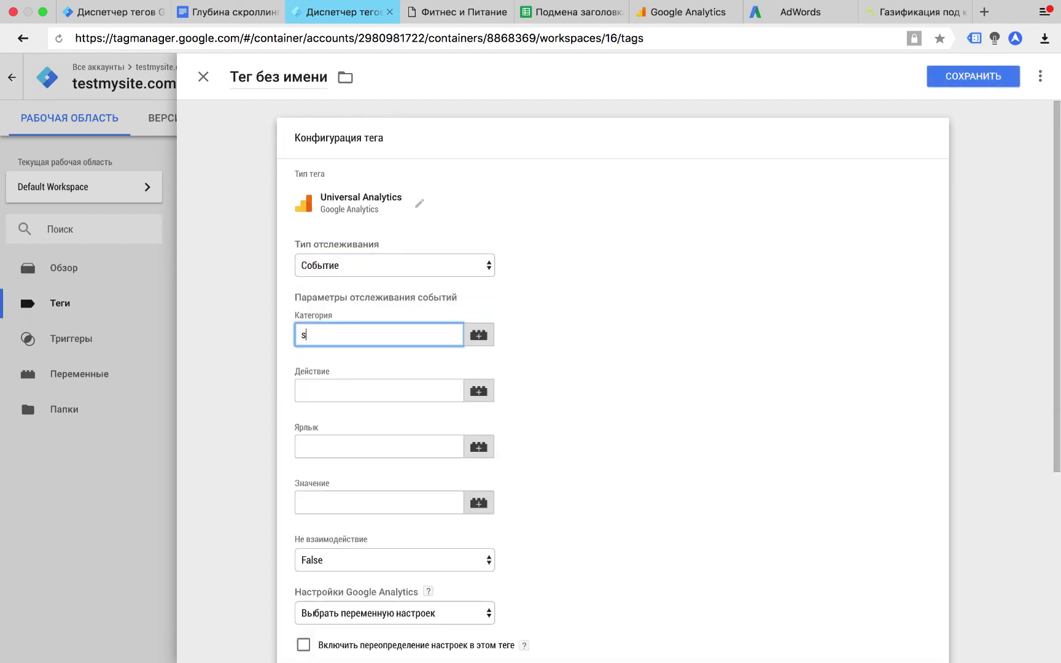
left_click(417, 382)
left_click(476, 392)
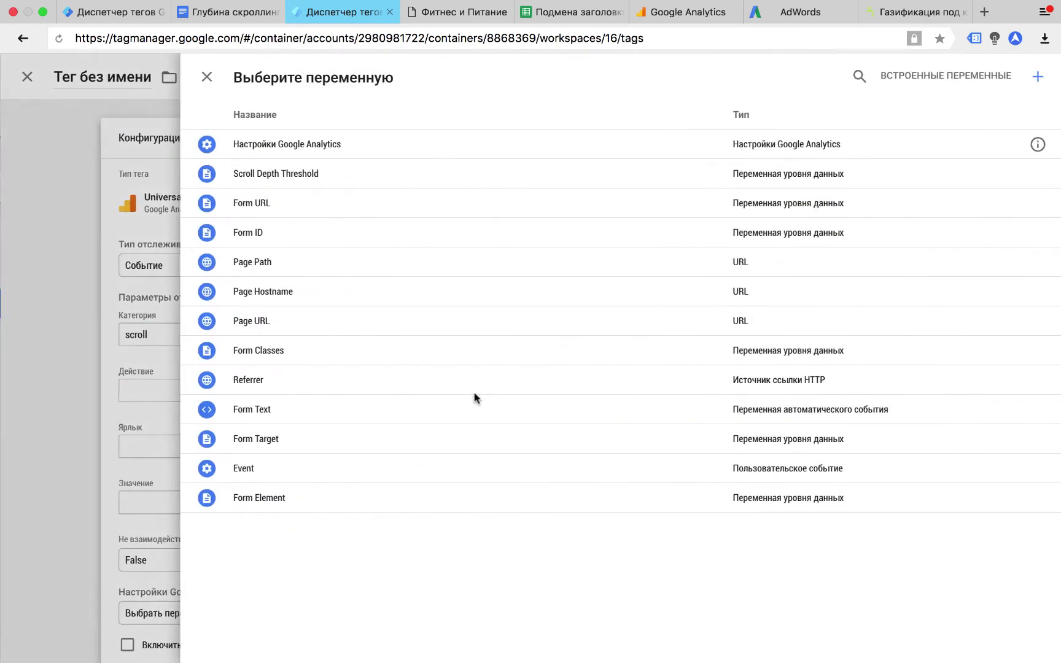
left_click(398, 178)
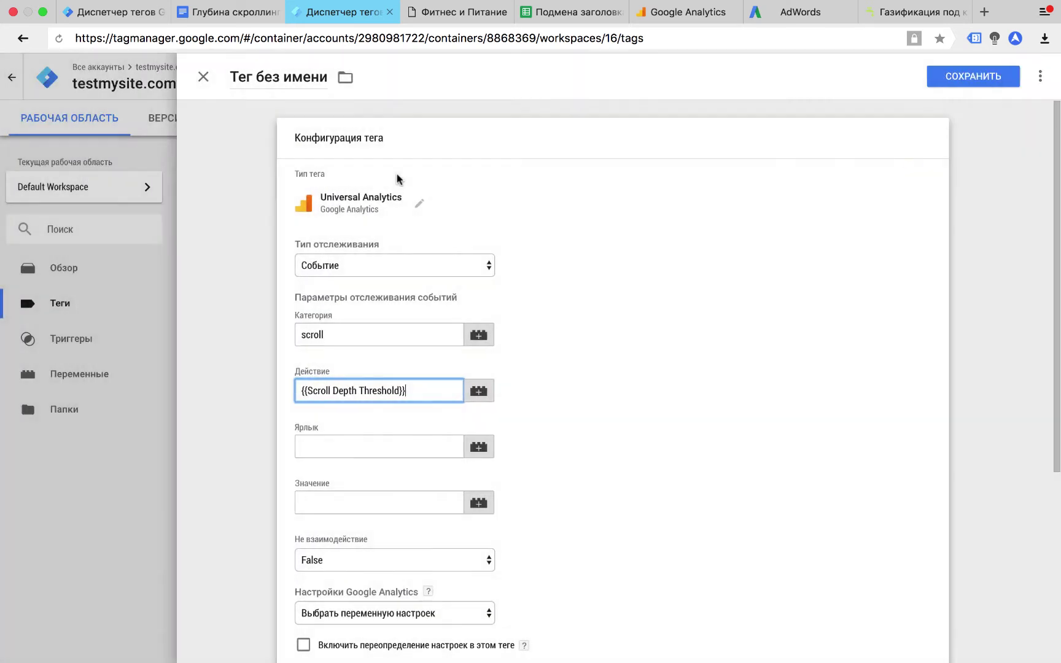
- Replace the variable in the event action with {{Form Classes}}
left_click(560, 404)
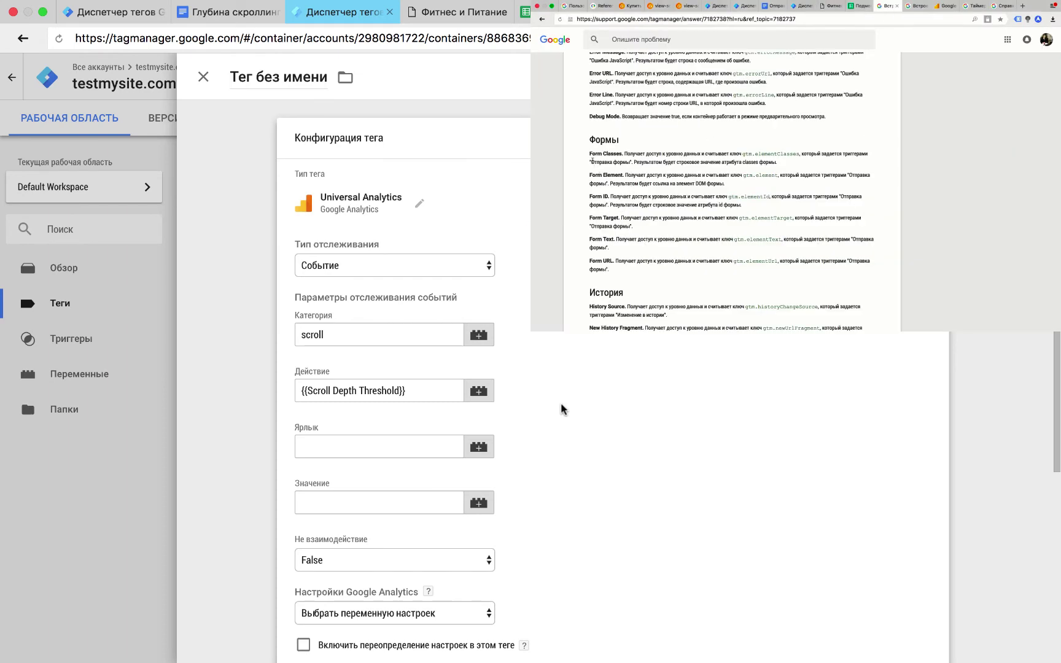
left_click_drag(417, 384, 299, 387)
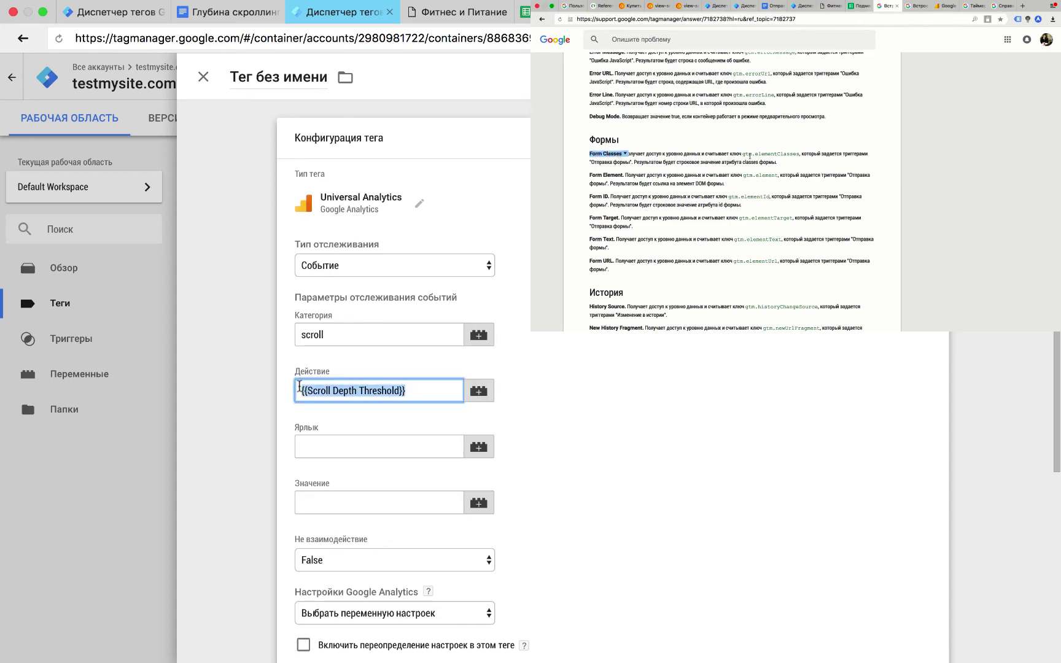
key("BackSpace")
left_click(479, 391)
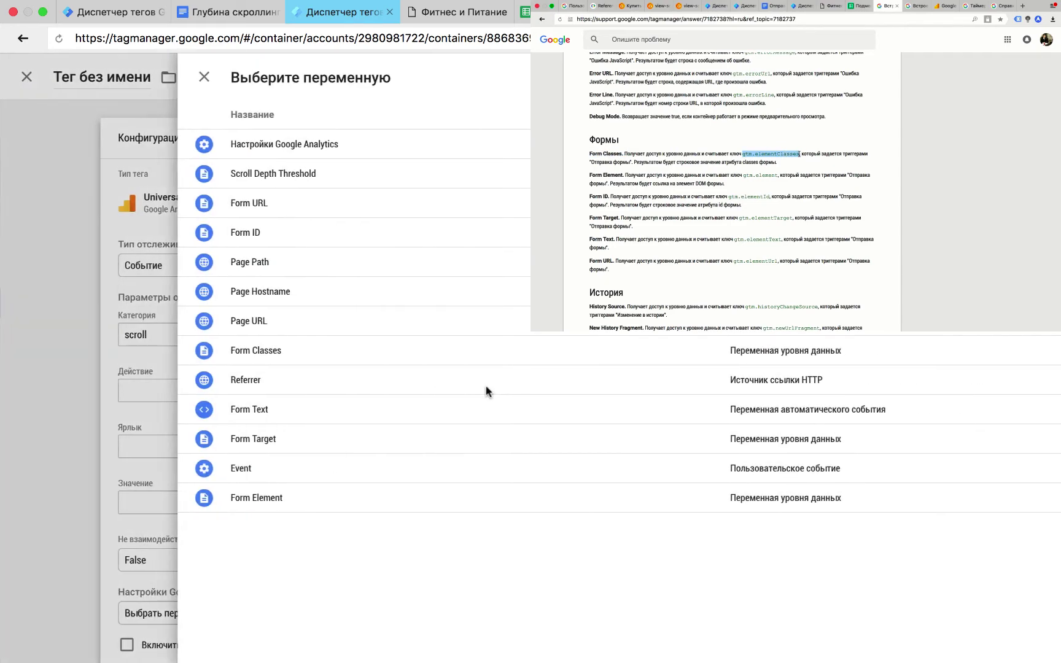
left_click(490, 356)
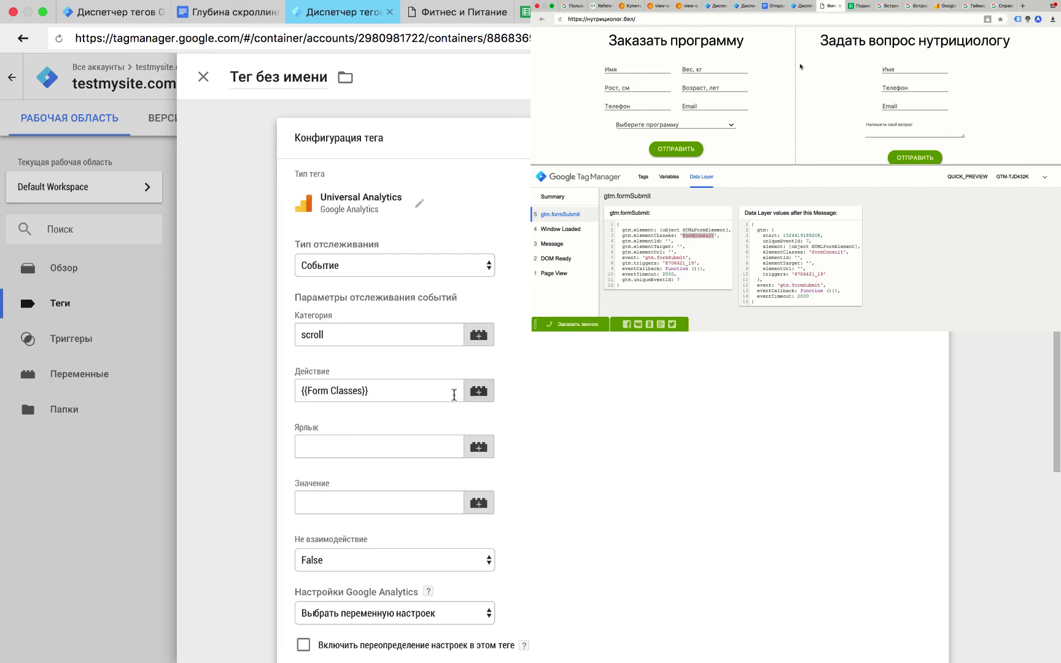
- Clear the event action and insert the {{Scroll Depth Threshold}} variable again
left_click(445, 391)
key("super+a")
key("BackSpace")
left_click(479, 391)
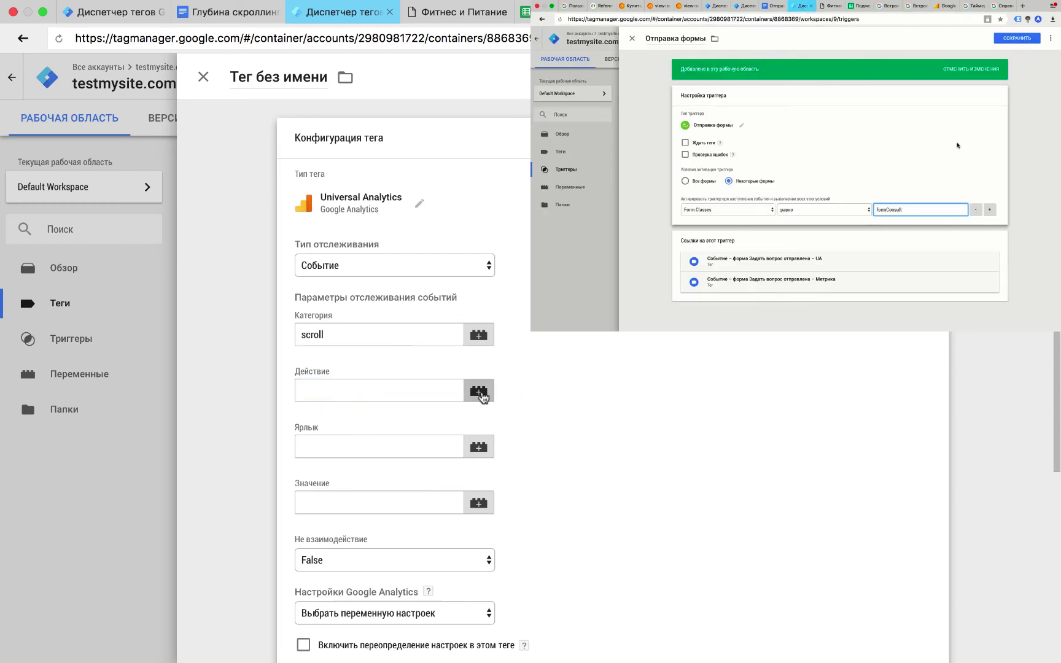
left_click(359, 168)
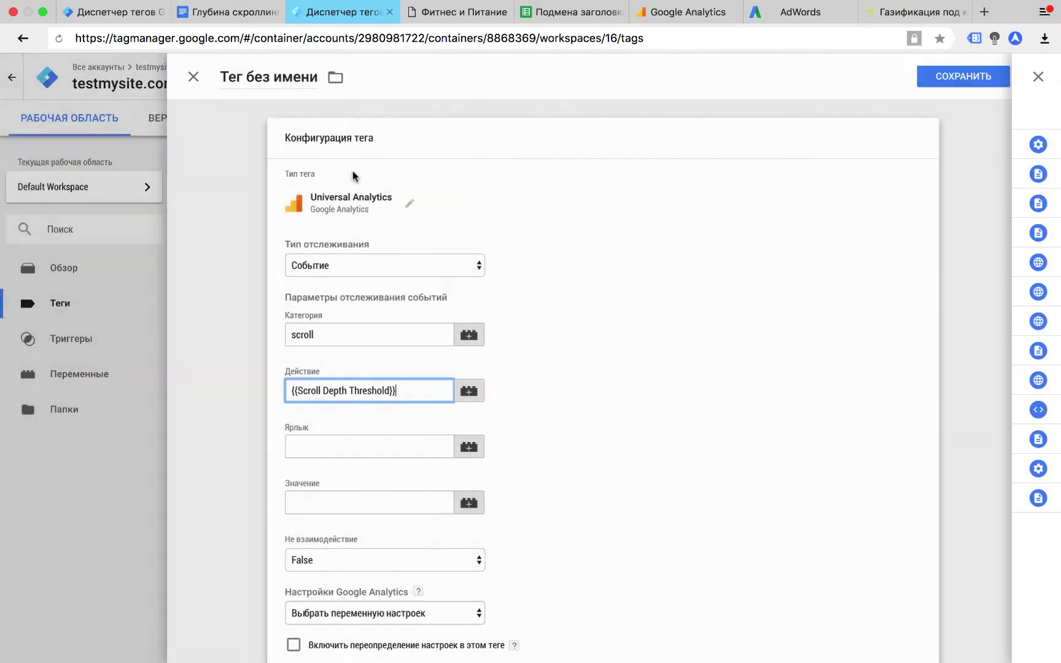
- Set the tag's Google Analytics settings variable to {{Настройки Google Analytics}}
scroll(575, 398, "down", 5)
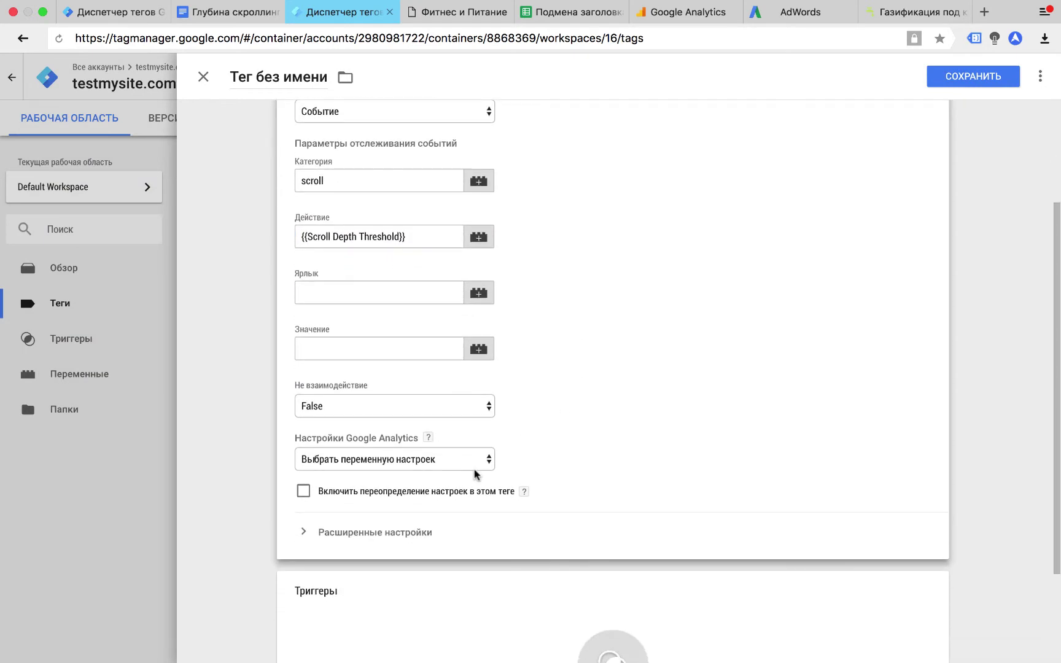
left_click(485, 460)
left_click(470, 474)
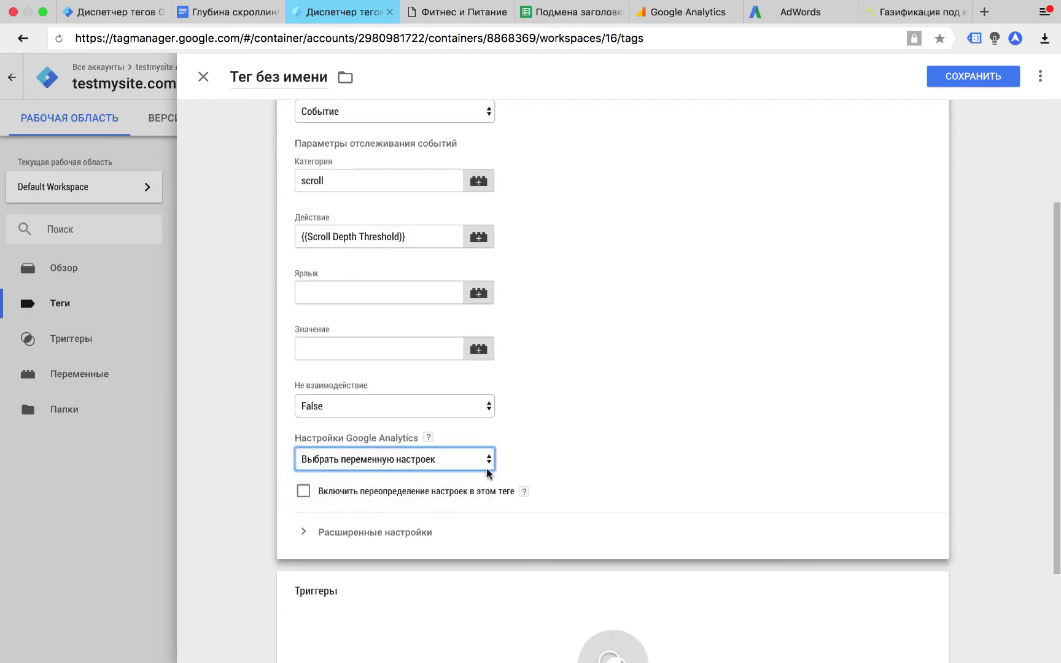
- Attach the Глубина прокрутки 75, 100 trigger and save the tag as Событие – 75,100 – UA
left_click(553, 590)
left_click(553, 261)
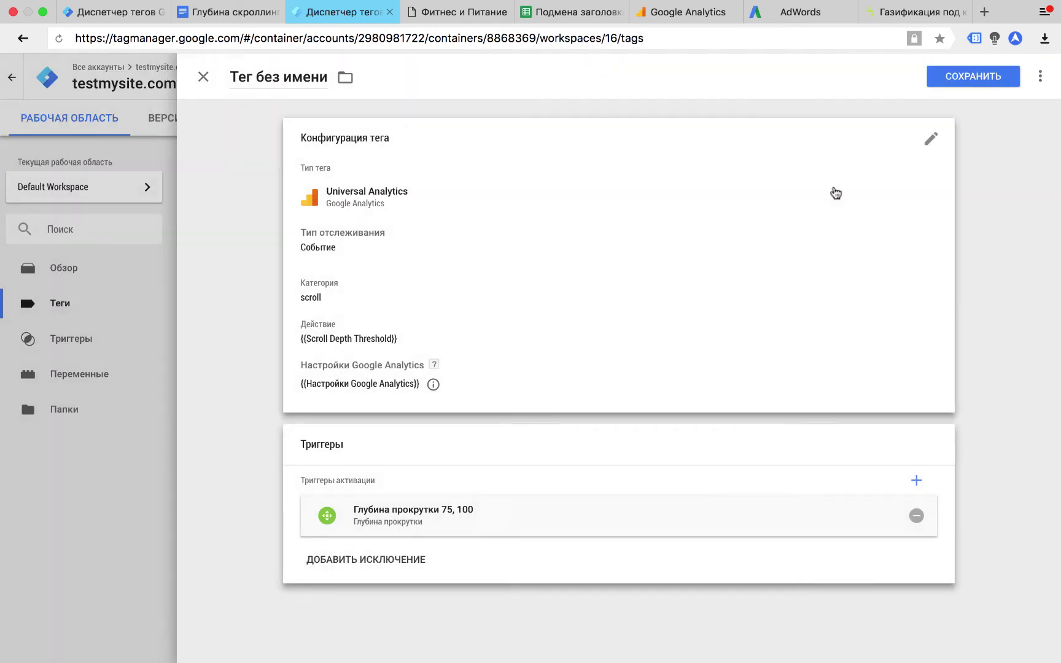
left_click(973, 77)
left_click(460, 258)
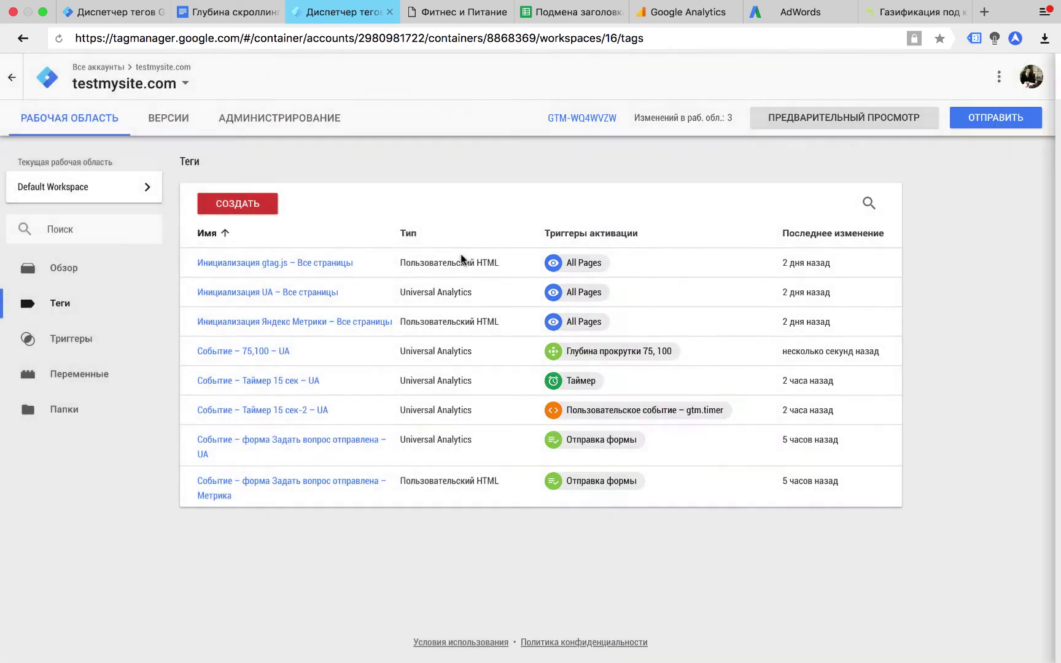
- Create a new Пользовательский HTML tag containing a script that calls the Yandex Metrica counter's reachGoal('scroll75')
left_click(246, 195)
left_click(477, 204)
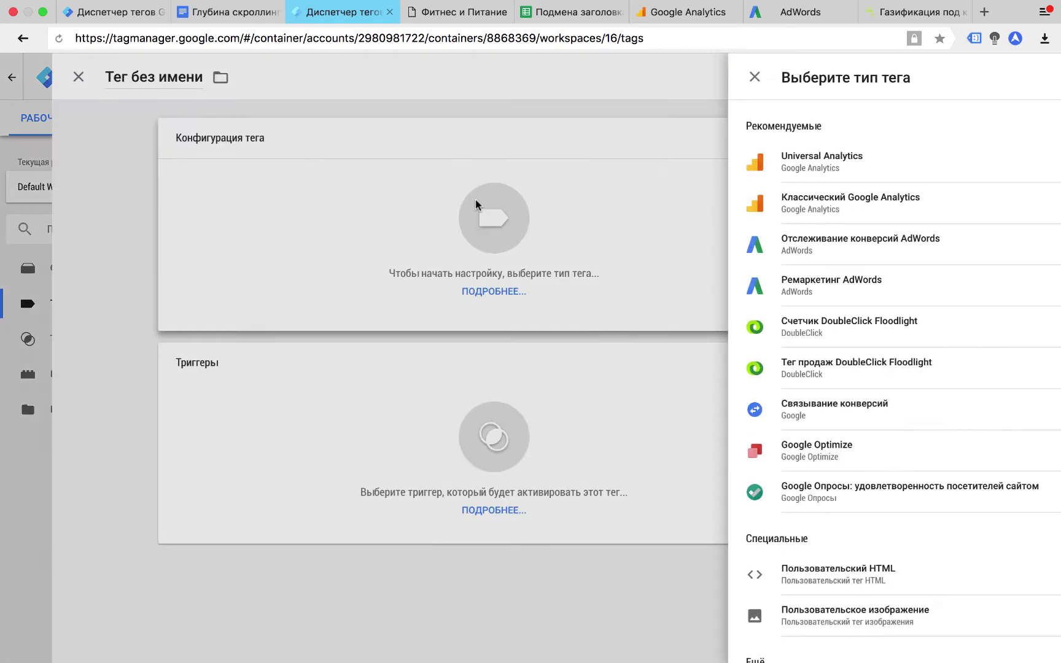
left_click(708, 575)
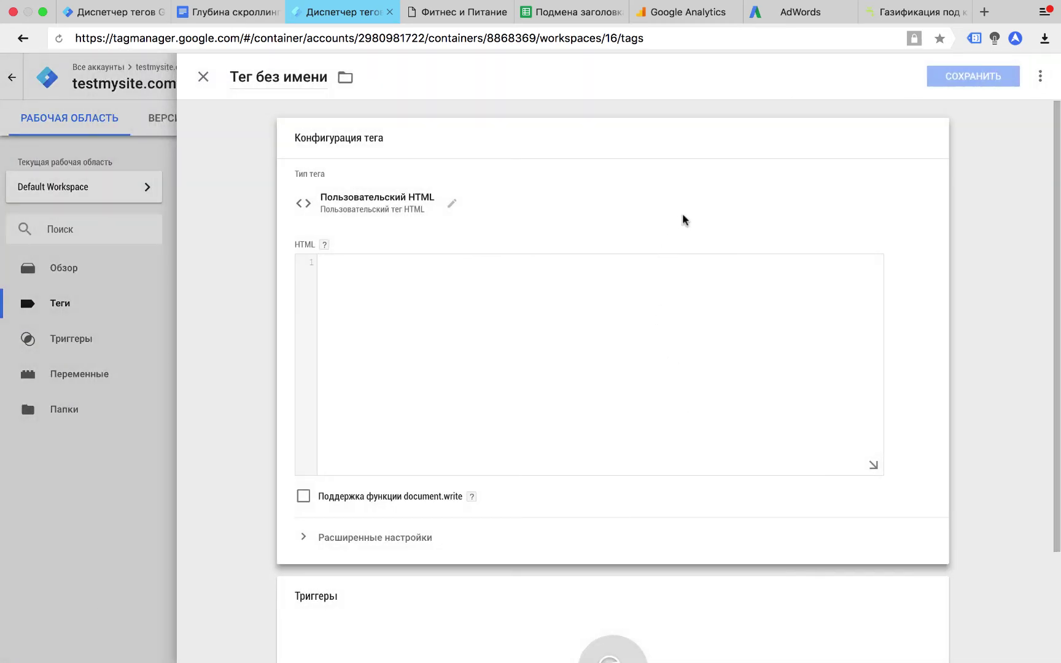
type("<script>yaCounter40870094.reachGoal('scroll75');</script>")
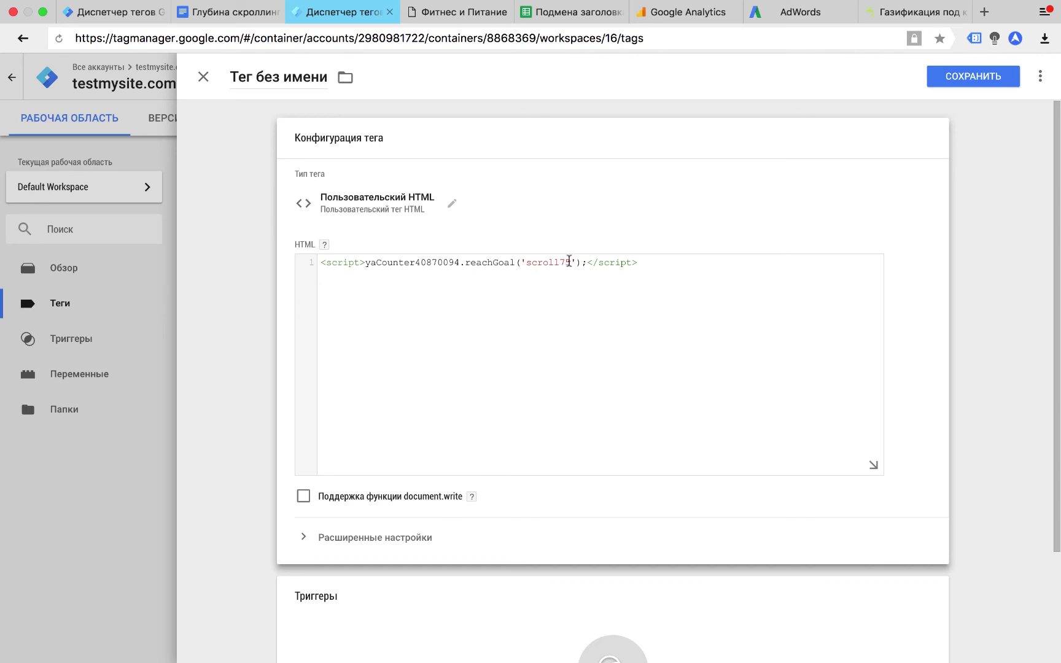
- Replace the scroll75 goal name in the HTML script with the {{Scroll Depth Threshold}} variable
double_click(544, 262)
type("{{")
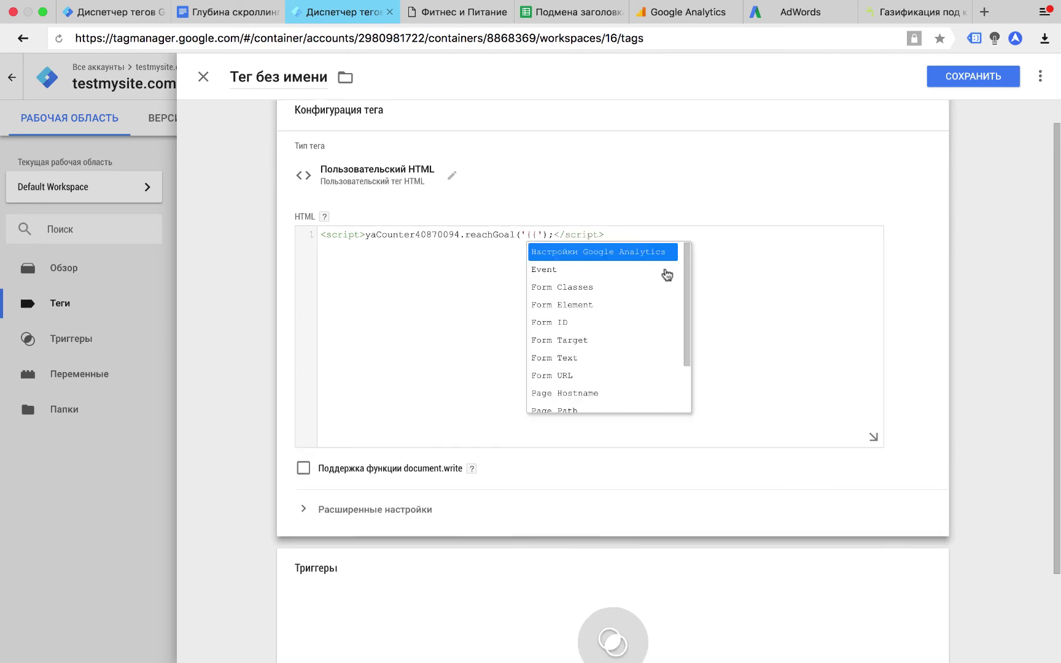
left_click_drag(688, 271, 686, 317)
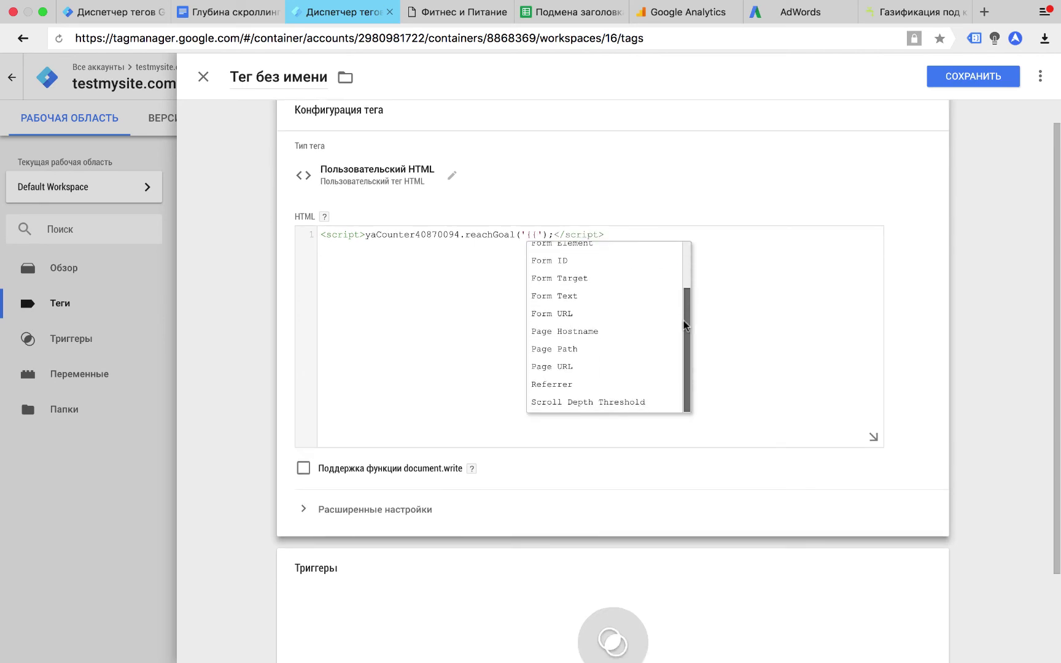
left_click(617, 403)
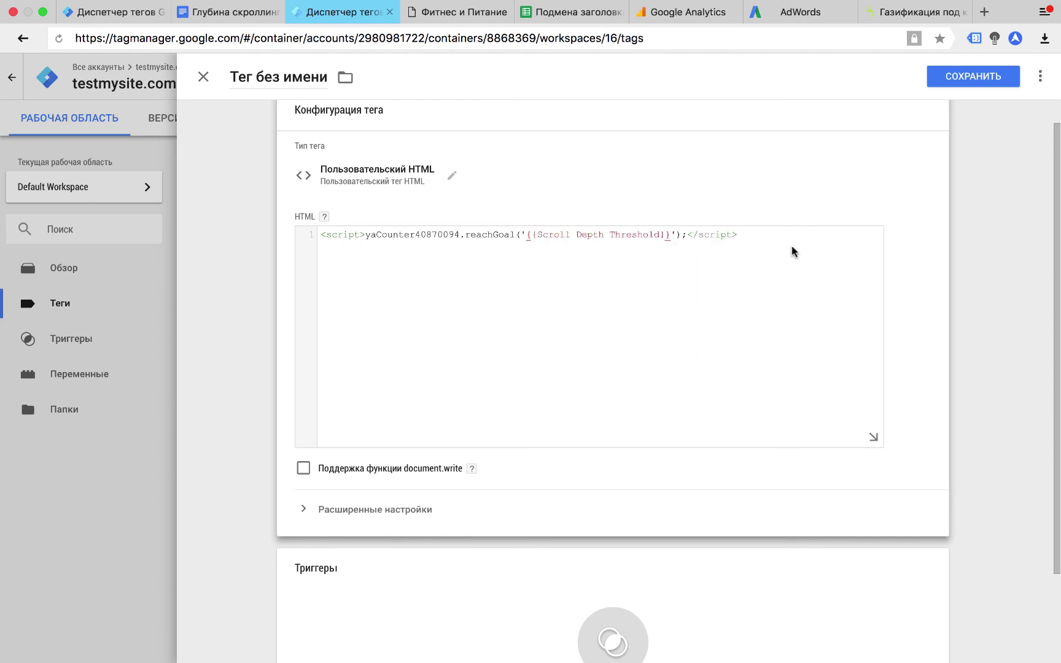
- Attach the Глубина прокрутки 75, 100 trigger and save the HTML tag as Событие – 75,100 – Метрика
left_click(583, 629)
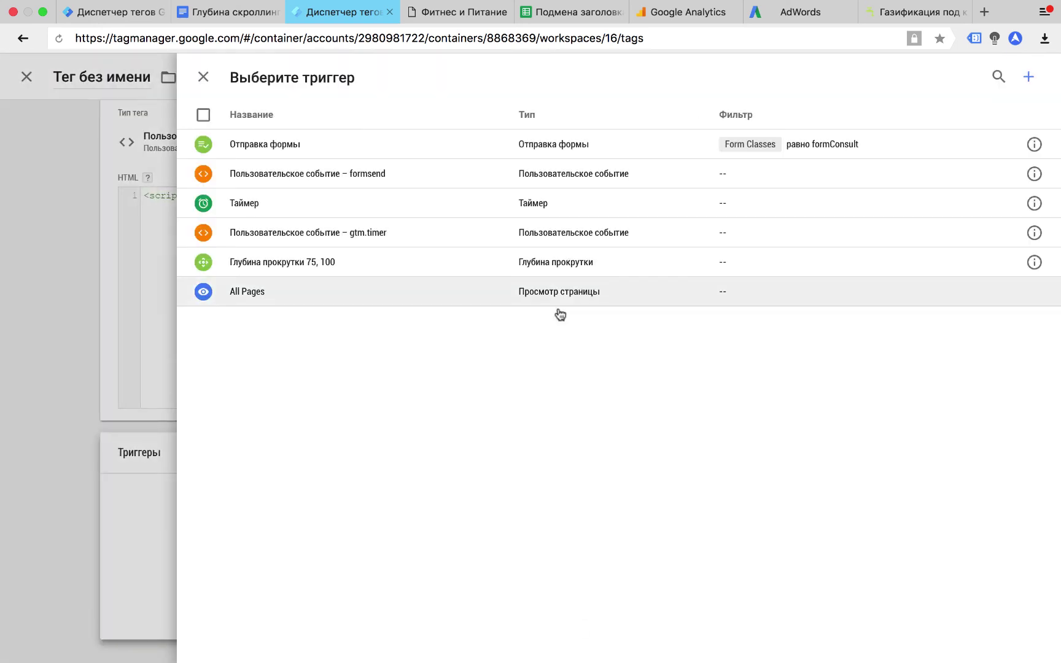
left_click(570, 262)
left_click(973, 75)
type("Событие – 75,100 – Метрика")
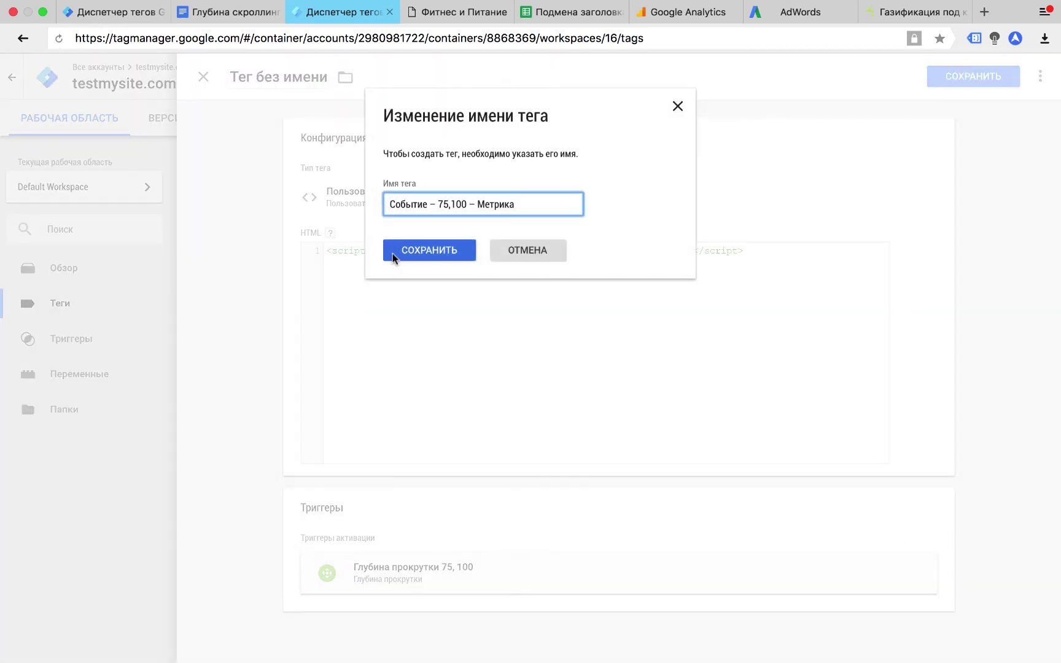
left_click(393, 261)
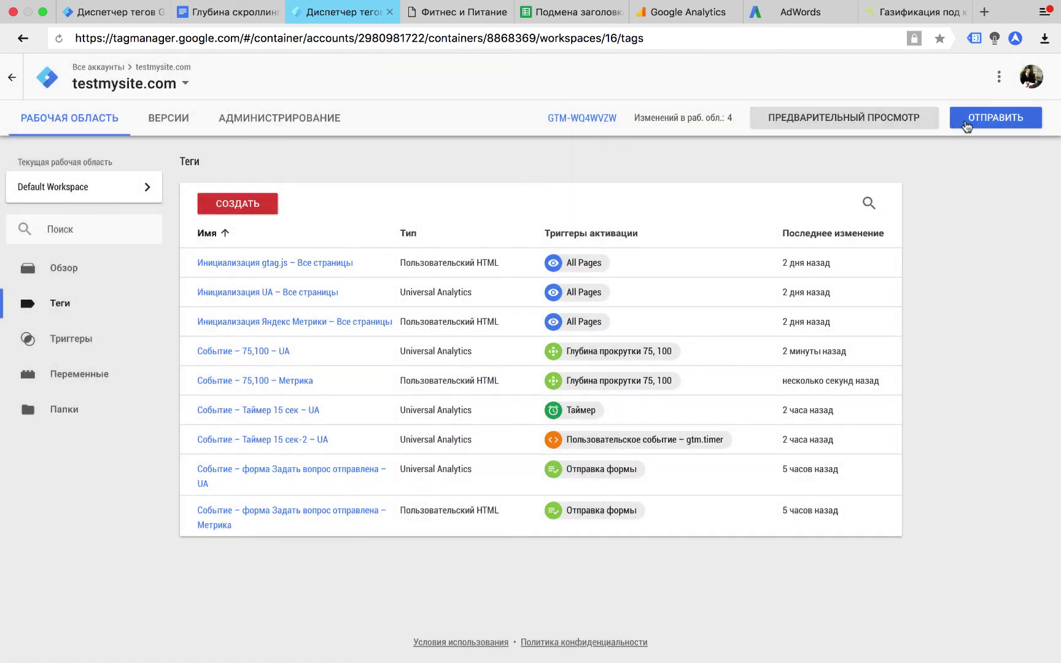
- In the ngazcom.ru preview, examine the Событие – скрол 75 – Метрика tag under gtm.scrollDepth and the gtm.click tags, then return to the container's tag list
left_click(909, 12)
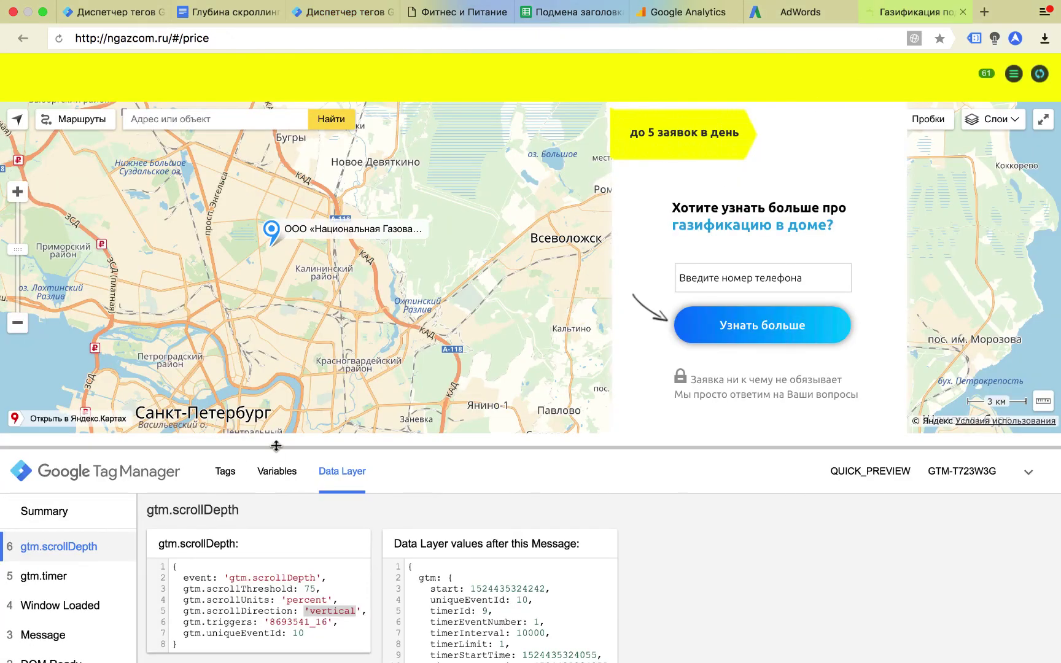
left_click_drag(275, 446, 301, 307)
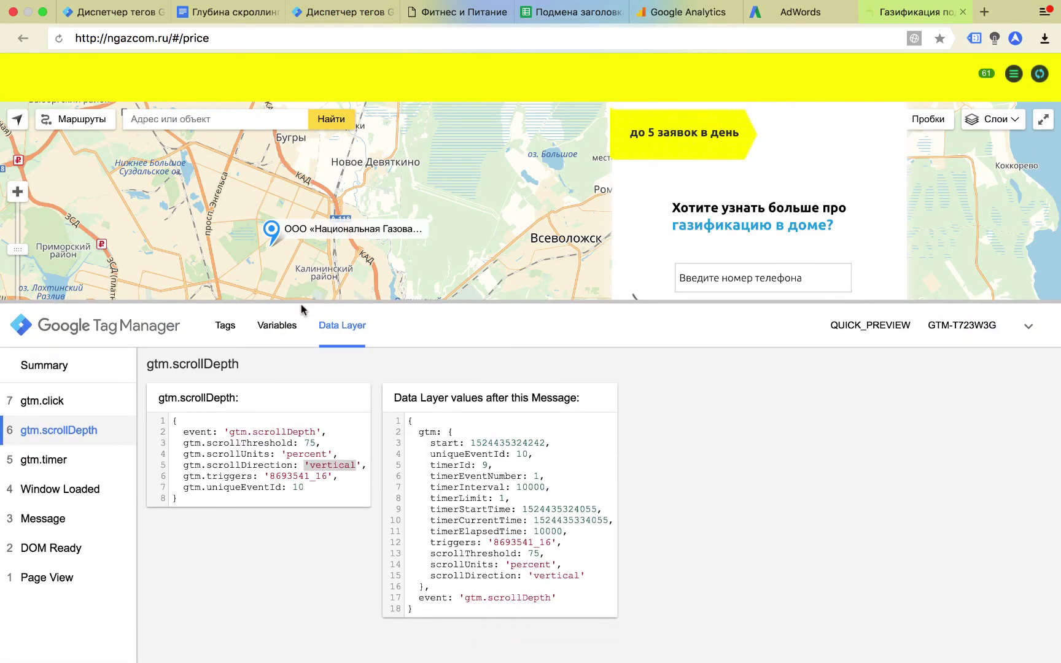
left_click(225, 326)
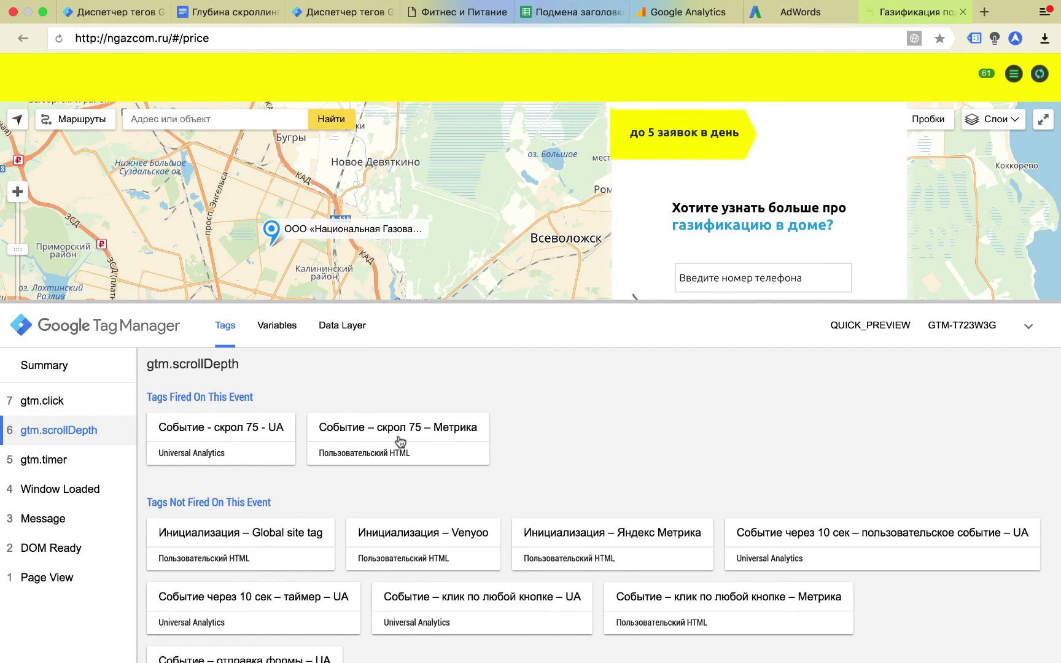
left_click(367, 428)
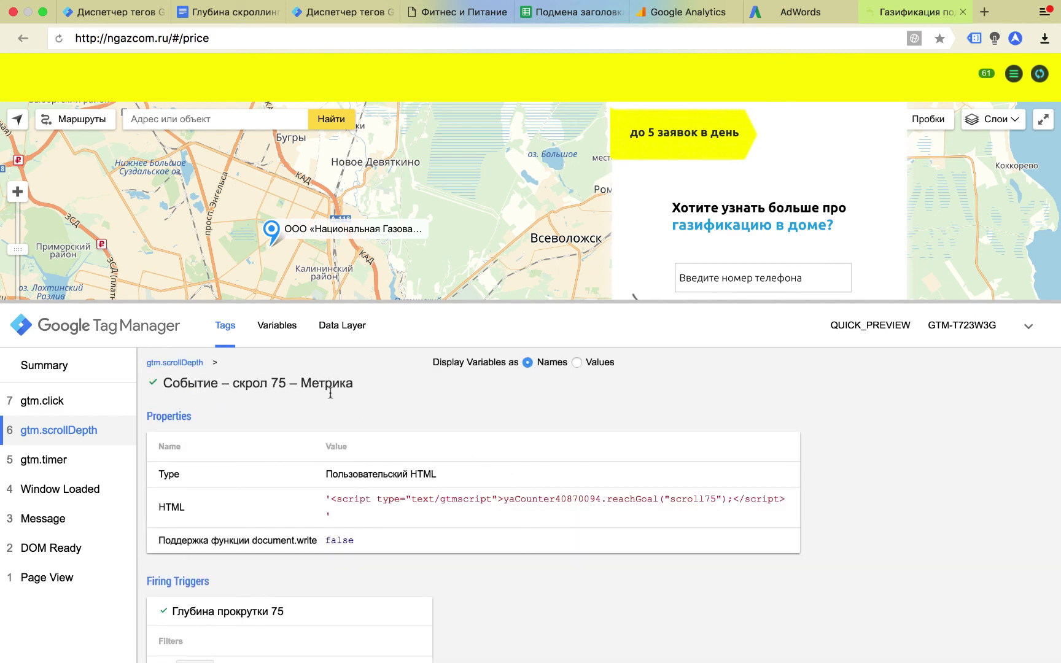
left_click(103, 407)
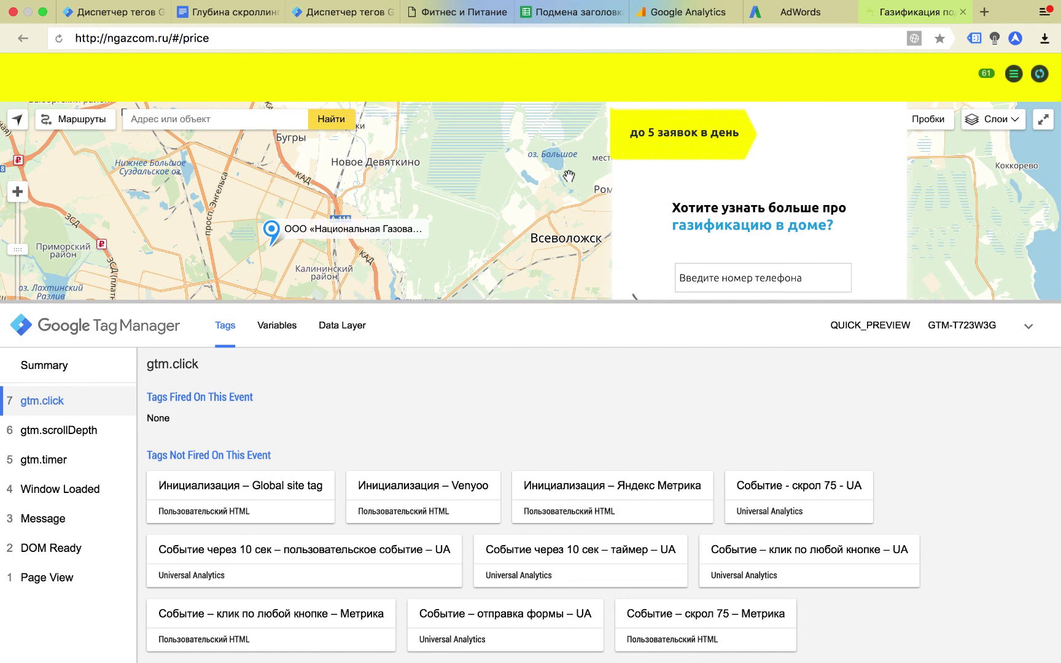
left_click(347, 14)
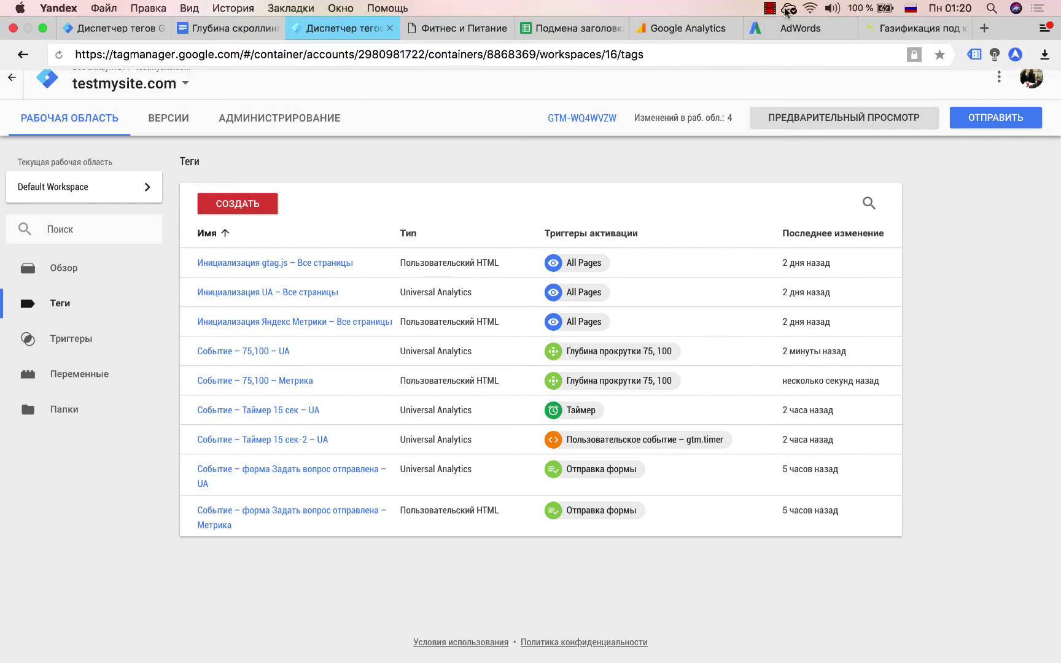